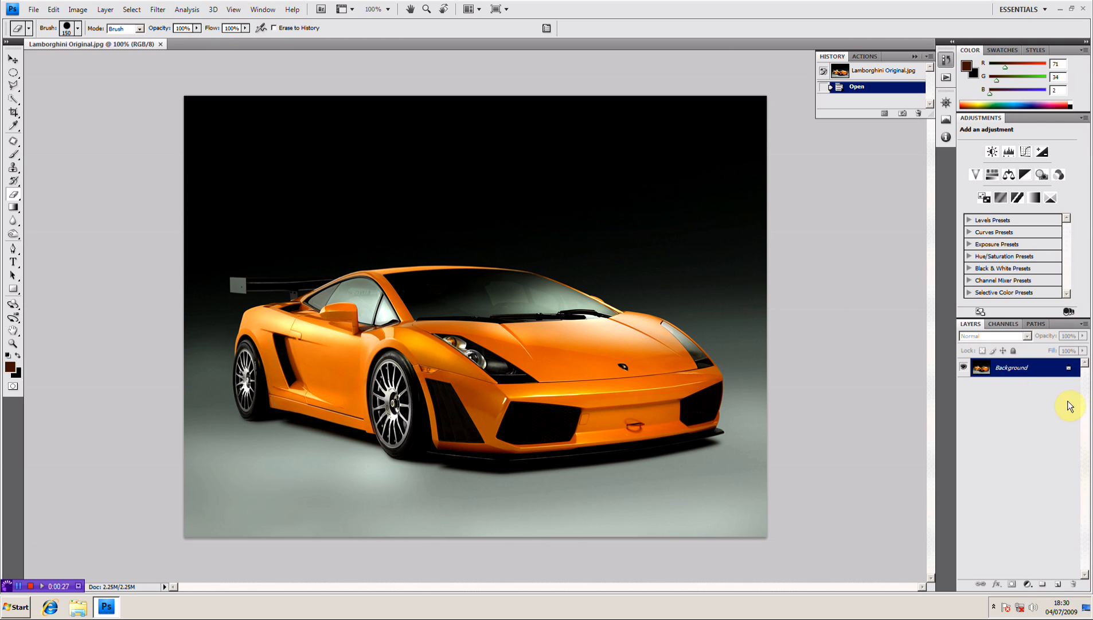
Step: Duplicate the Background layer and name the copy Paint
{"action": "right_click", "coordinate": [1014, 371]}
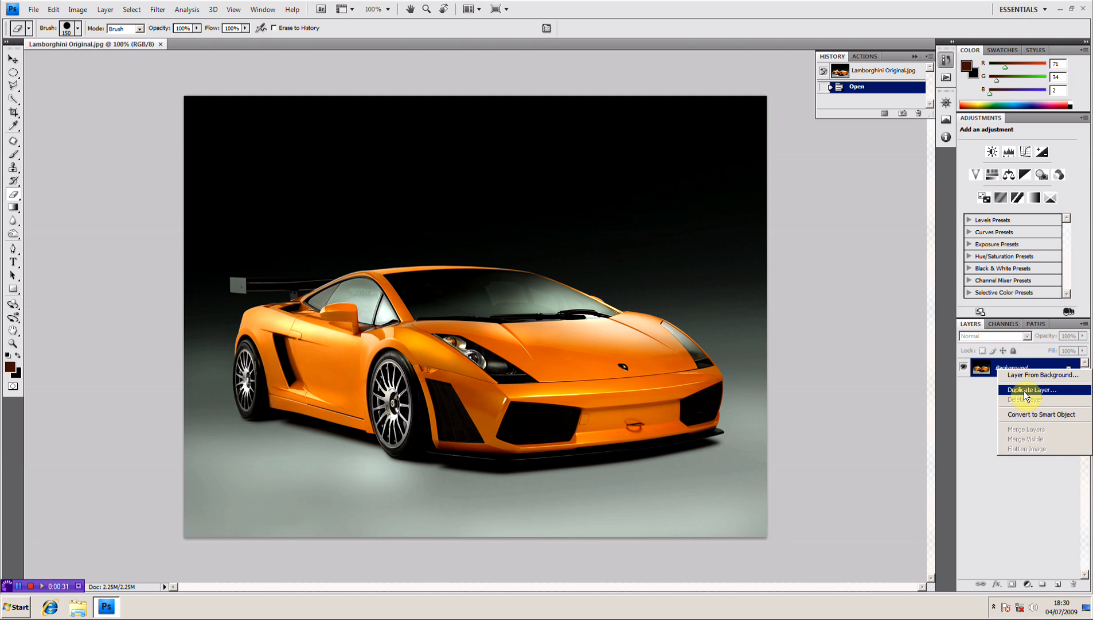
{"action": "left_click", "coordinate": [996, 369]}
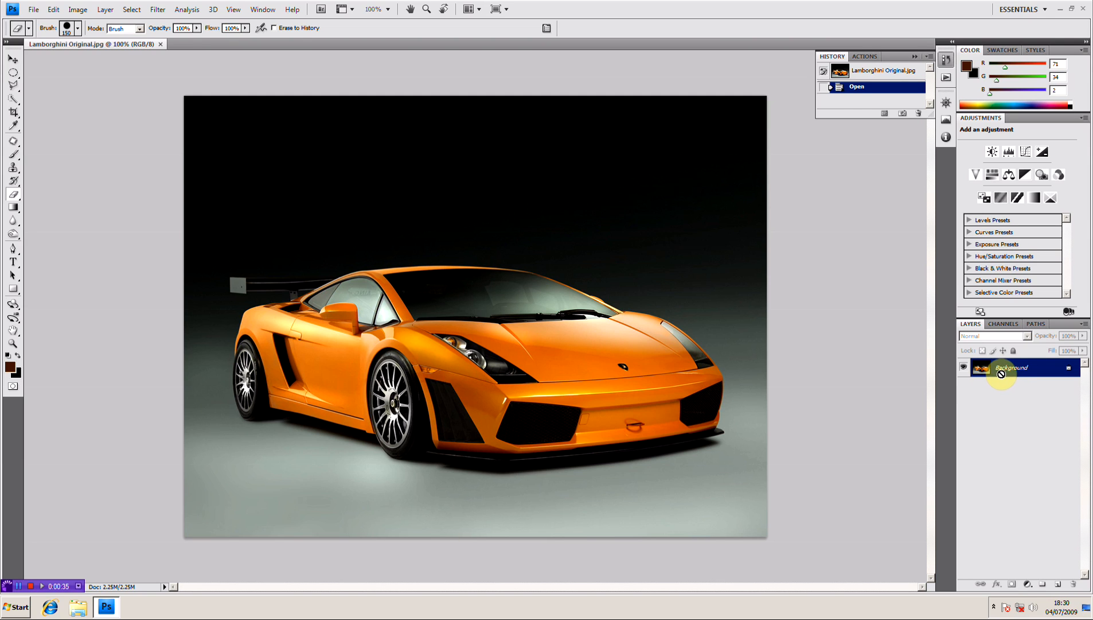
{"action": "key", "text": "ctrl+j"}
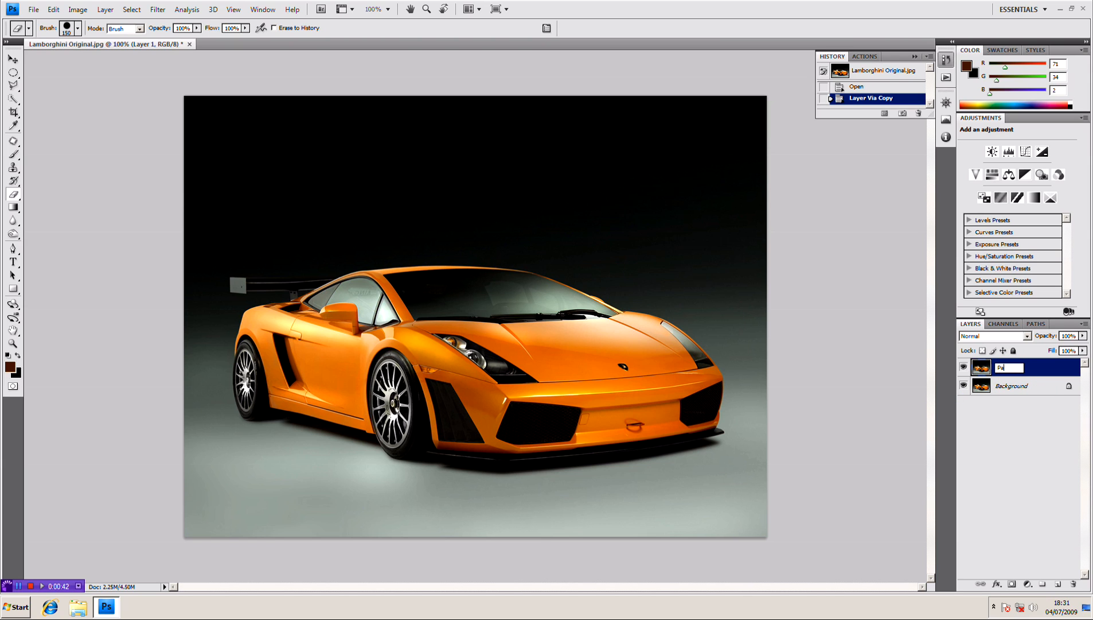
{"action": "key", "text": "Return"}
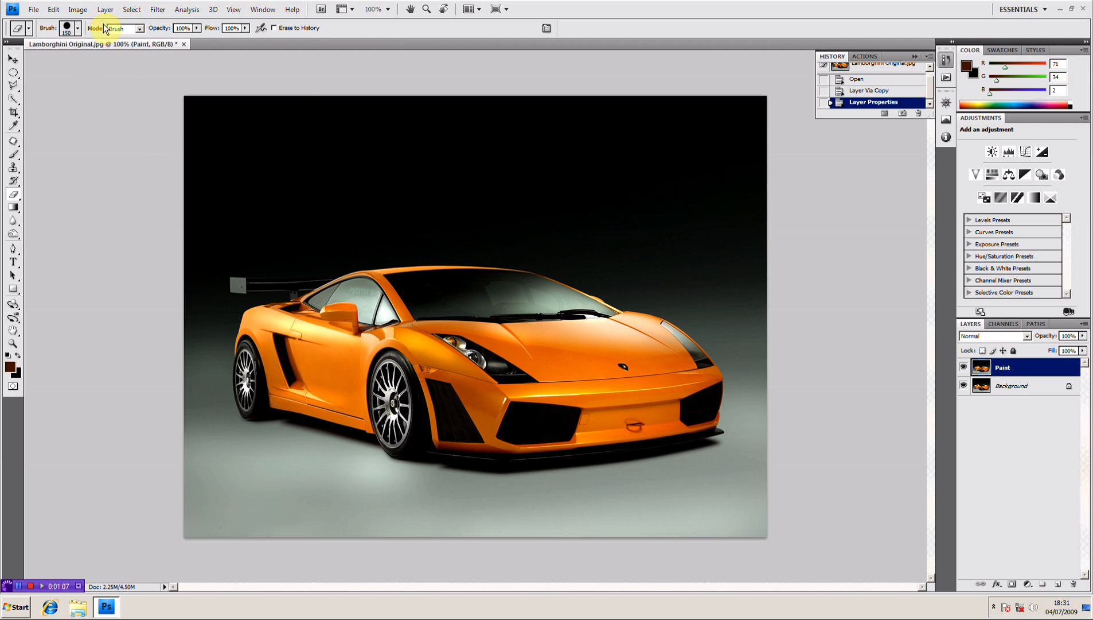
Step: Start a Hue/Saturation adjustment on the Paint layer, target Yellows, sample the orange bodywork and set saturation to -100
{"action": "left_click", "coordinate": [78, 9]}
{"action": "mouse_move", "coordinate": [96, 35]}
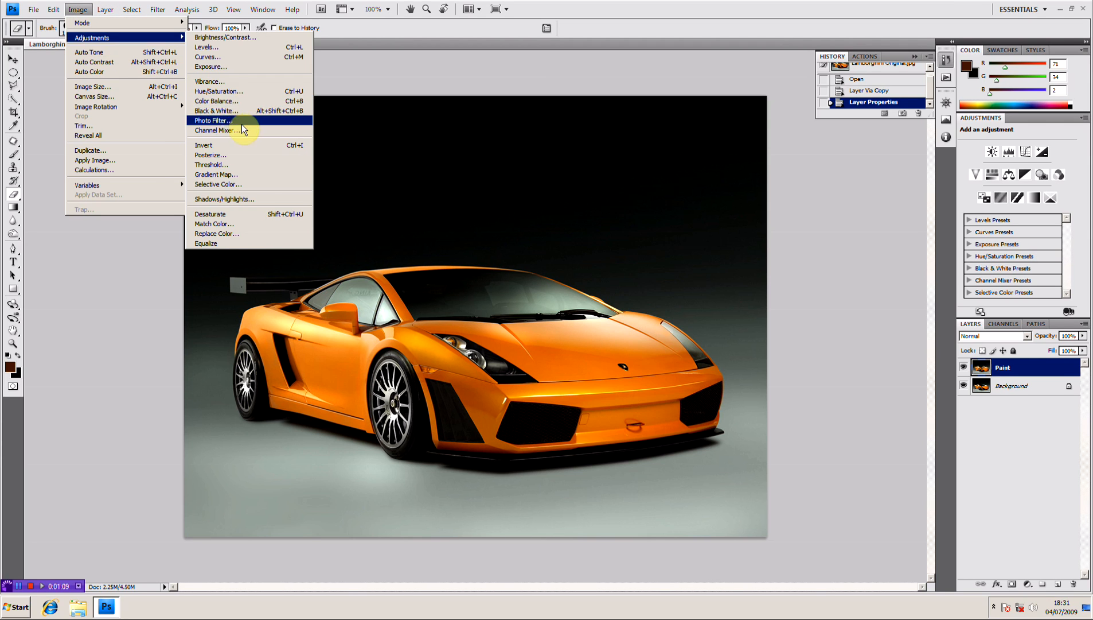
{"action": "left_click", "coordinate": [234, 90]}
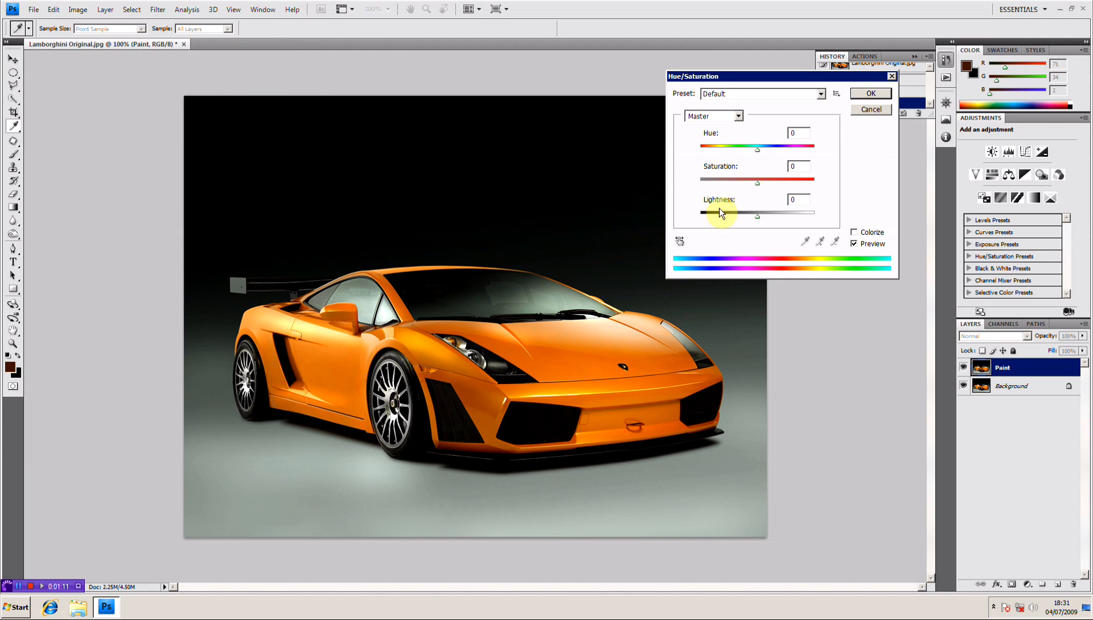
{"action": "left_click", "coordinate": [704, 117]}
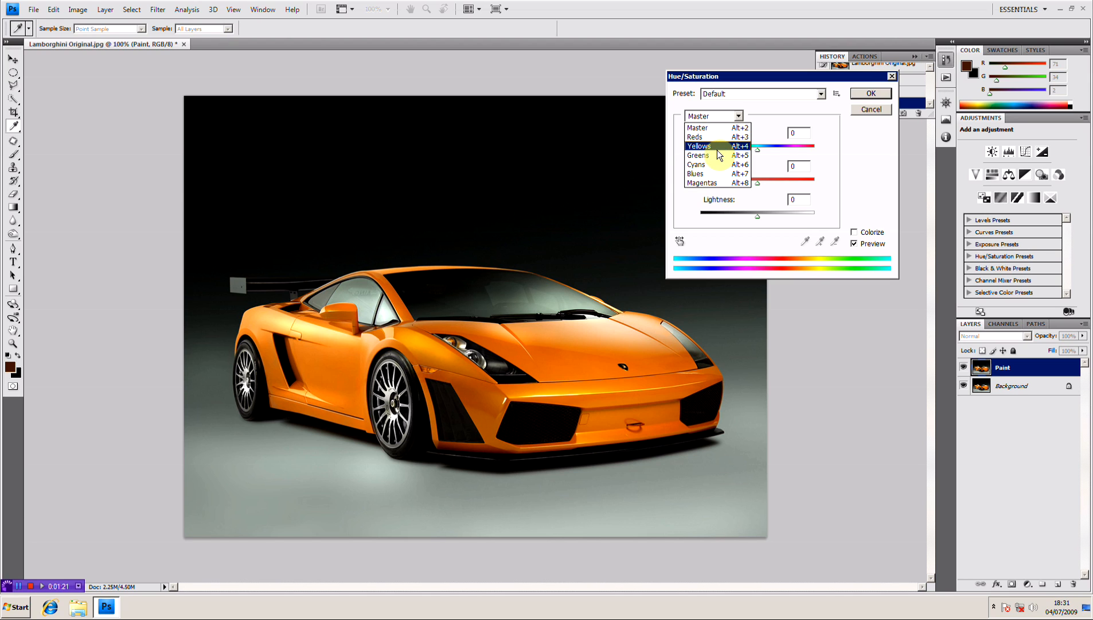
{"action": "left_click", "coordinate": [718, 149]}
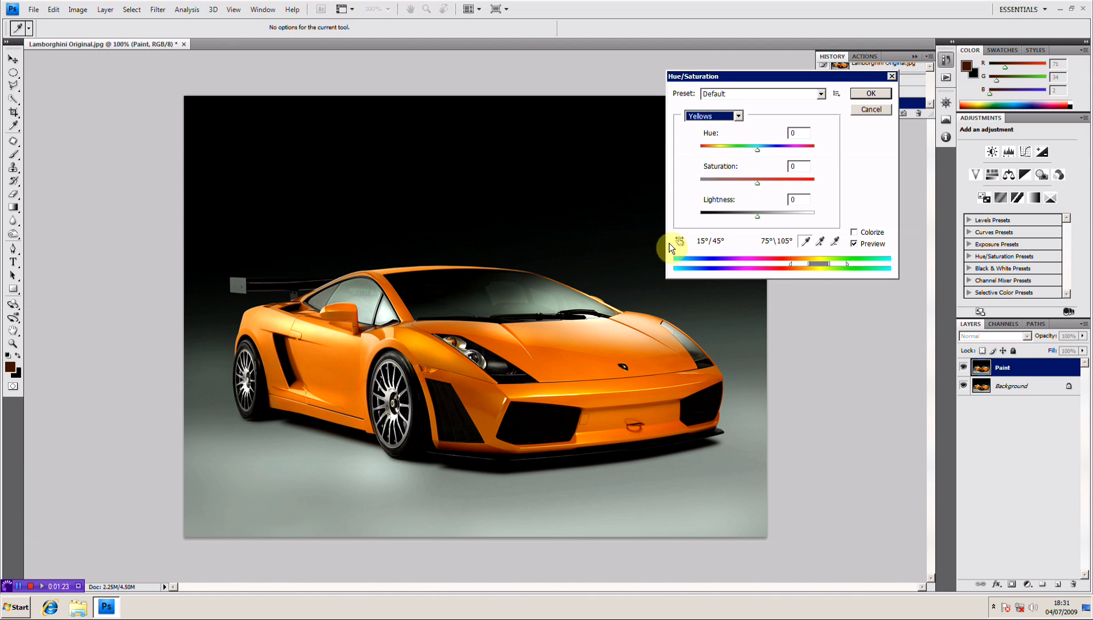
{"action": "left_click", "coordinate": [561, 348]}
{"action": "left_click_drag", "start_coordinate": [757, 184], "coordinate": [646, 191]}
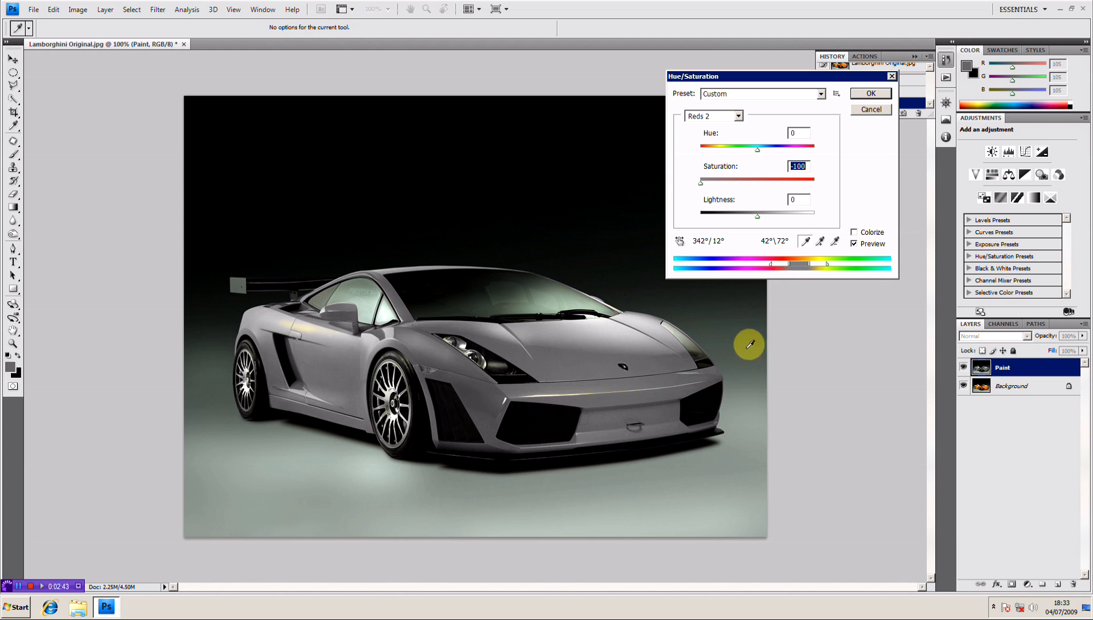
Step: Extend the adjustment's colour range over the remaining yellow and red tones of the bodywork, then reset saturation to 0
{"action": "left_click", "coordinate": [301, 314]}
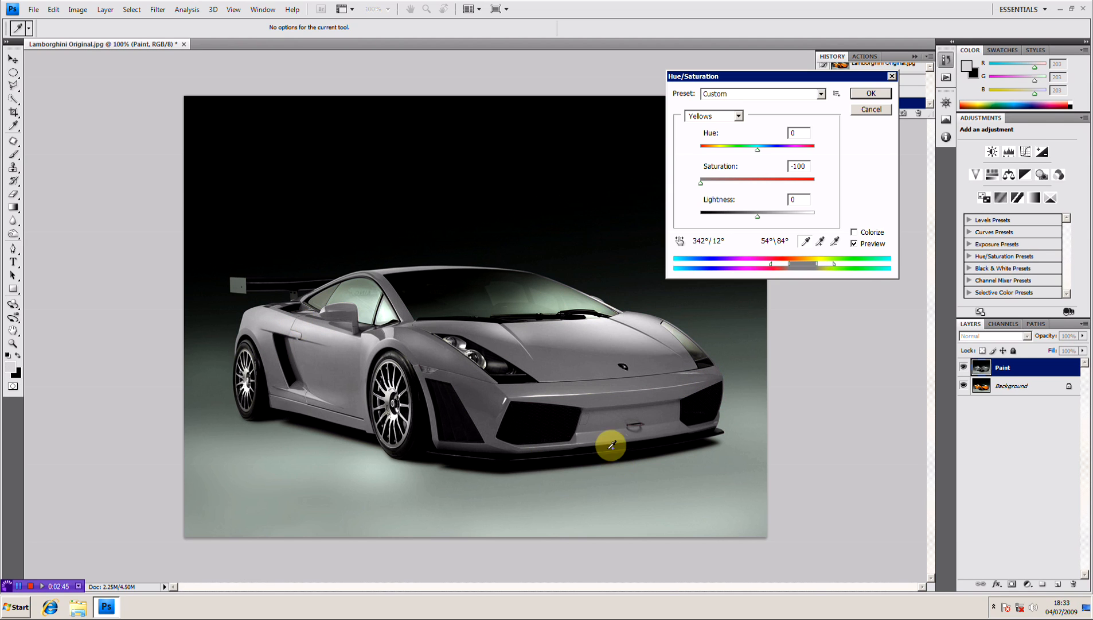
{"action": "left_click", "coordinate": [429, 348]}
{"action": "left_click", "coordinate": [442, 349]}
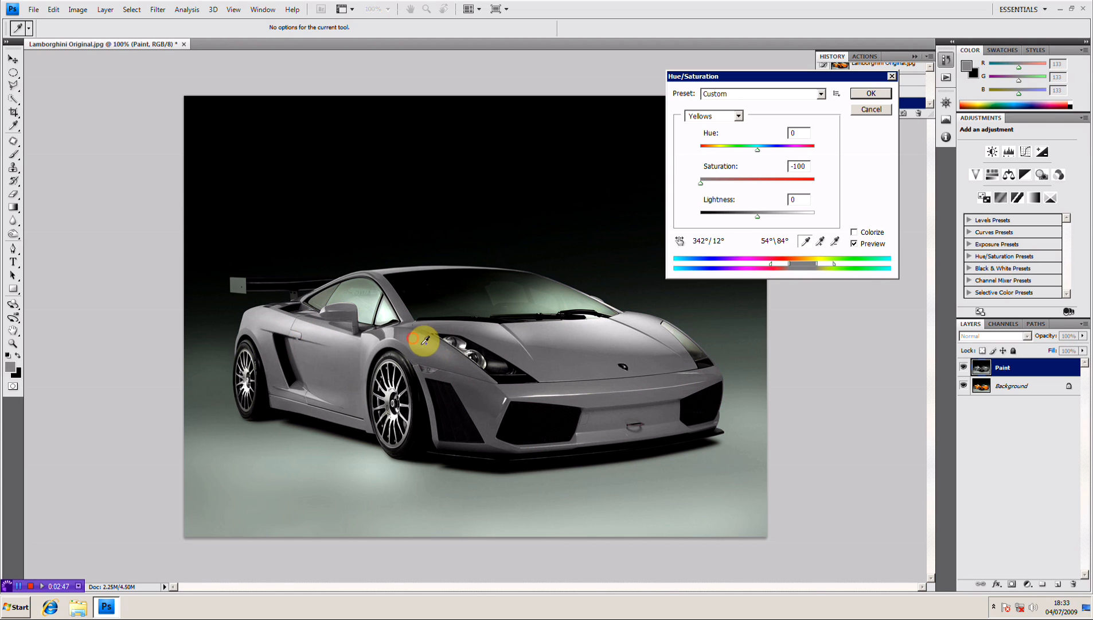
{"action": "left_click", "coordinate": [646, 421]}
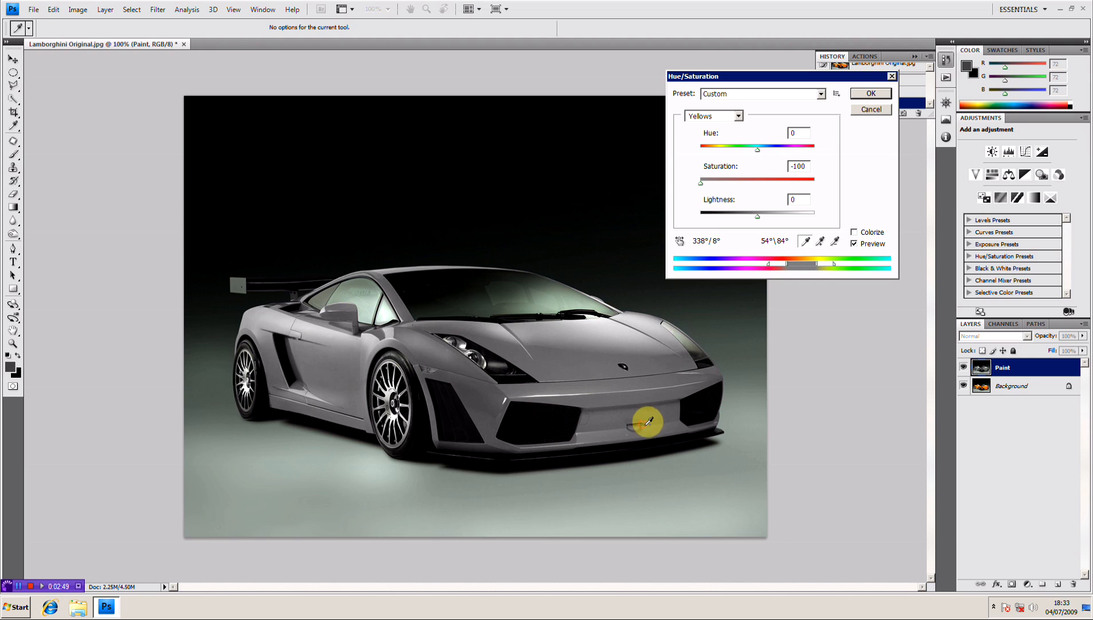
{"action": "left_click_drag", "start_coordinate": [792, 261], "coordinate": [783, 265]}
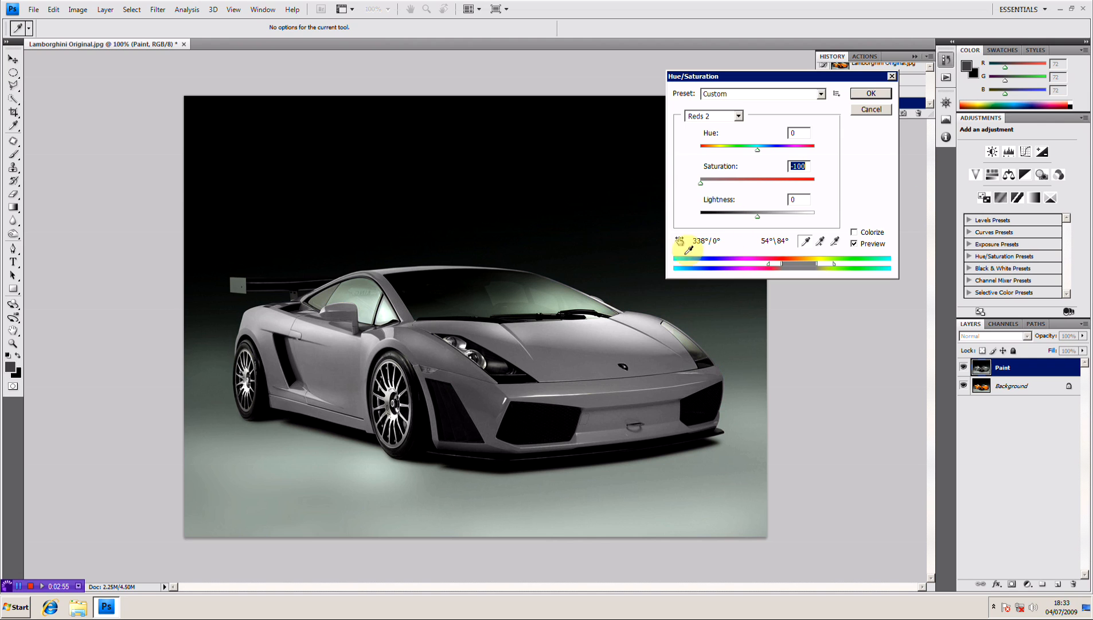
{"action": "left_click_drag", "start_coordinate": [699, 185], "coordinate": [757, 182]}
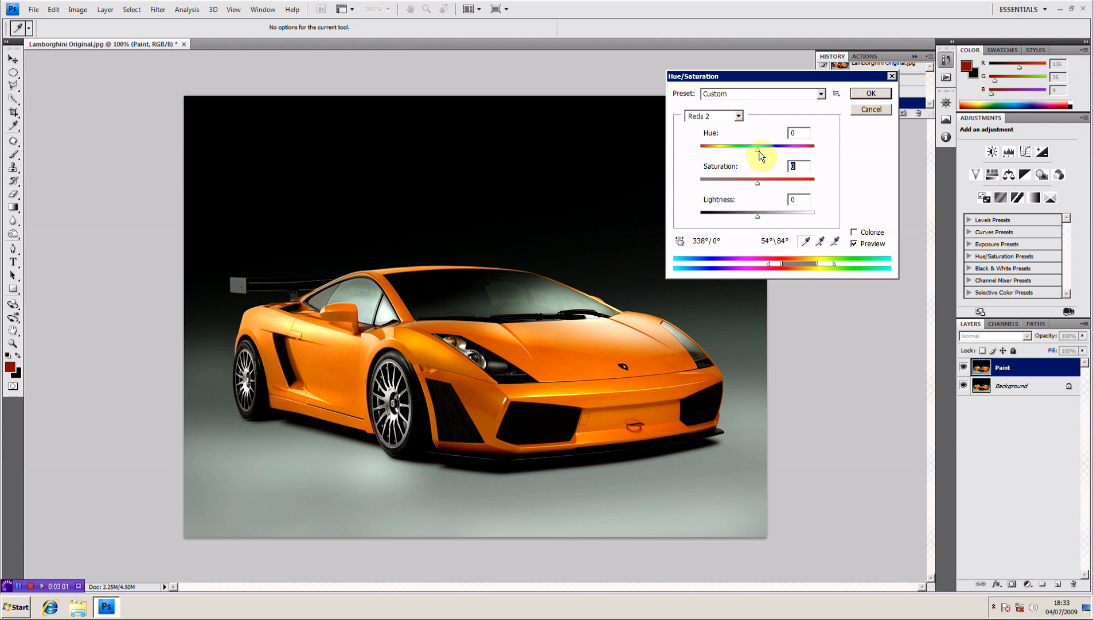
Step: Try a hue of +138 with lightness +100 on the bodywork, then return lightness to 0
{"action": "left_click_drag", "start_coordinate": [759, 153], "coordinate": [806, 150]}
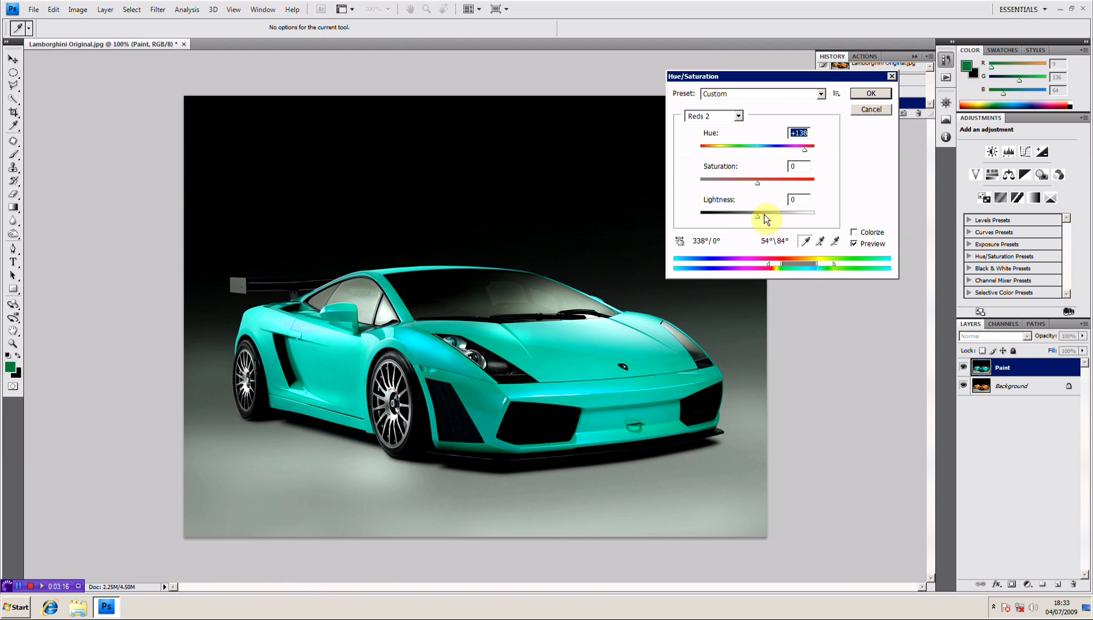
{"action": "left_click_drag", "start_coordinate": [757, 217], "coordinate": [821, 225]}
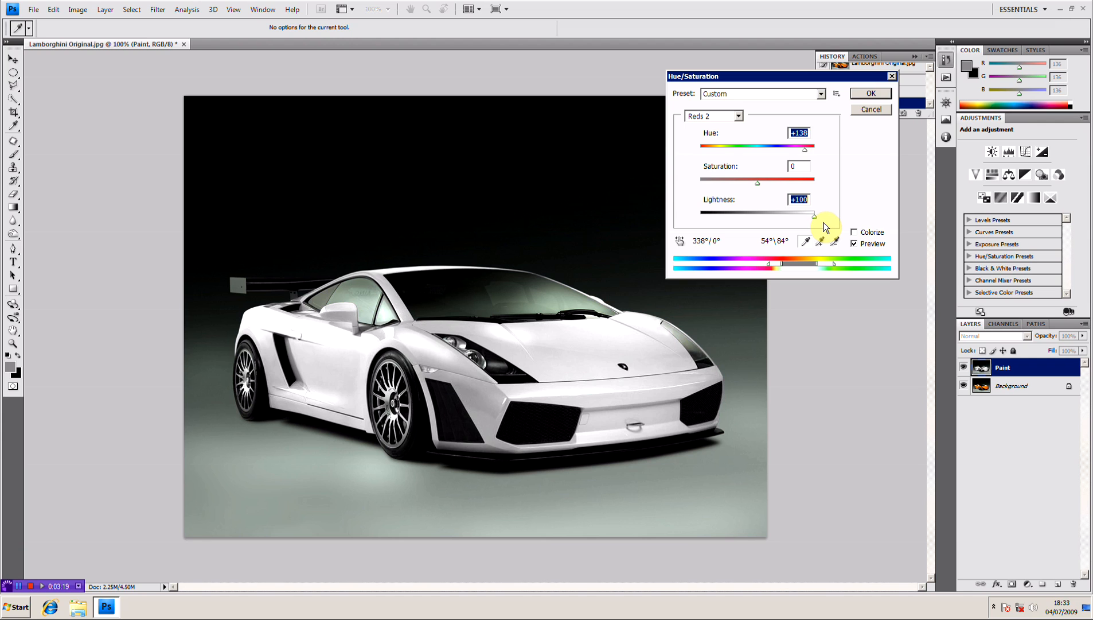
{"action": "left_click_drag", "start_coordinate": [823, 227], "coordinate": [757, 222]}
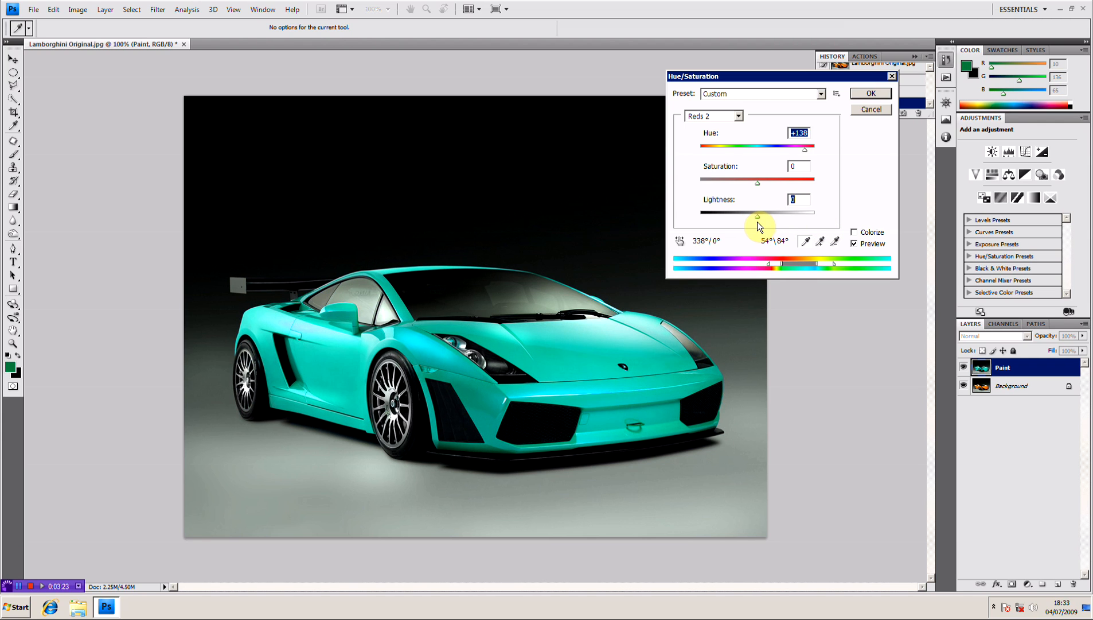
Step: Shift the hue so the bodywork turns yellow and apply the Hue/Saturation adjustment
{"action": "left_click_drag", "start_coordinate": [805, 150], "coordinate": [767, 150]}
{"action": "left_click", "coordinate": [867, 94]}
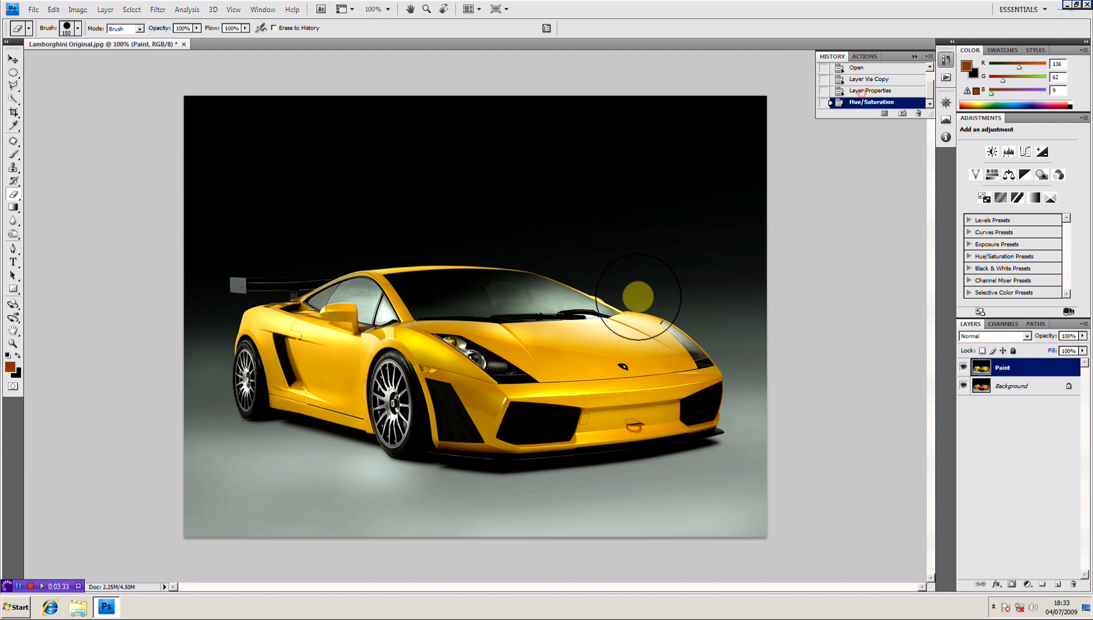
Step: Erase the Paint layer over the indicator bulb inside the near headlight with a 6 px eraser, restoring its original orange
{"action": "key", "text": "ctrl+plus"}
{"action": "key", "text": "ctrl+plus"}
{"action": "key", "text": "ctrl+plus"}
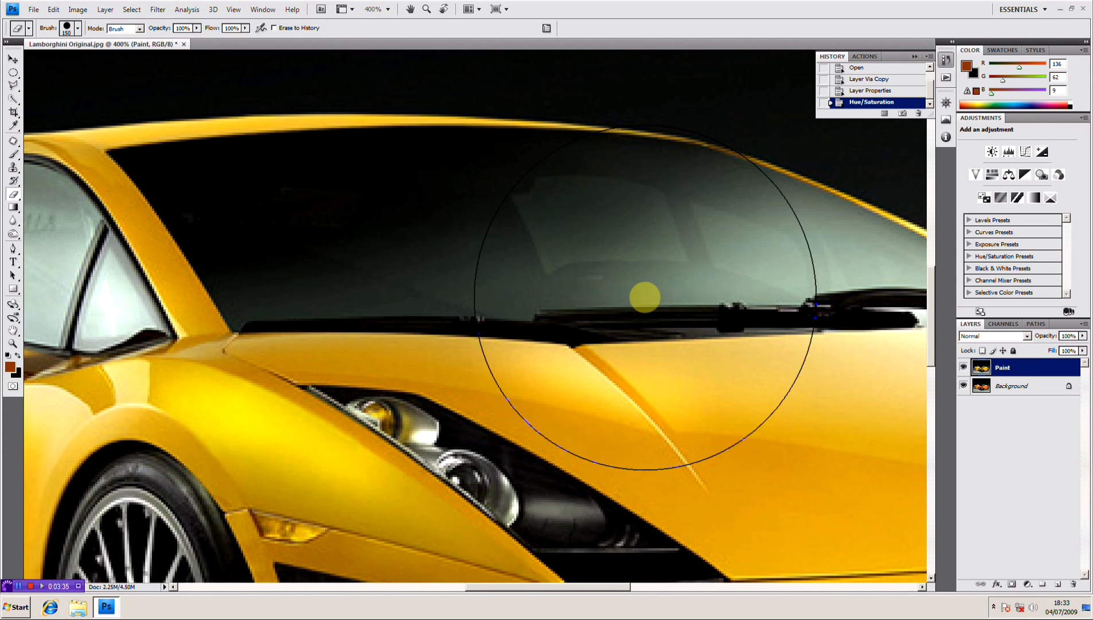
{"action": "left_click_drag", "start_coordinate": [402, 389], "coordinate": [520, 274]}
{"action": "key", "text": "bracketleft"}
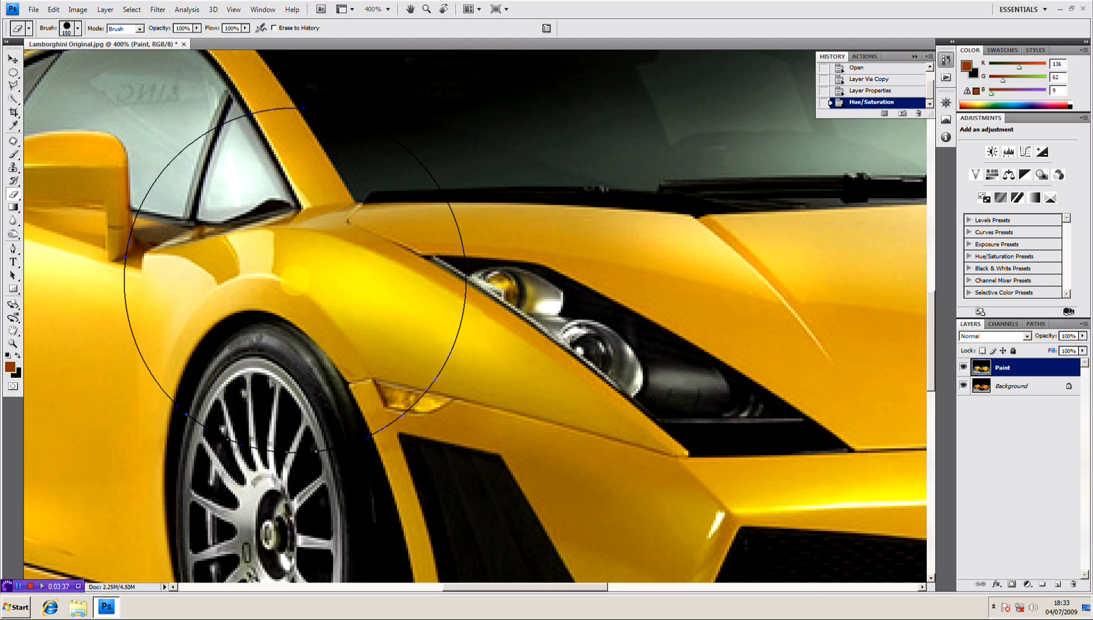
{"action": "key", "text": "bracketleft"}
{"action": "key", "text": "bracketleft"}
{"action": "key", "text": "bracketleft"}
{"action": "key", "text": "bracketleft"}
{"action": "key", "text": "bracketleft"}
{"action": "key", "text": "bracketleft"}
{"action": "key", "text": "bracketleft"}
{"action": "key", "text": "bracketleft"}
{"action": "key", "text": "bracketleft"}
{"action": "key", "text": "bracketleft"}
{"action": "key", "text": "bracketleft"}
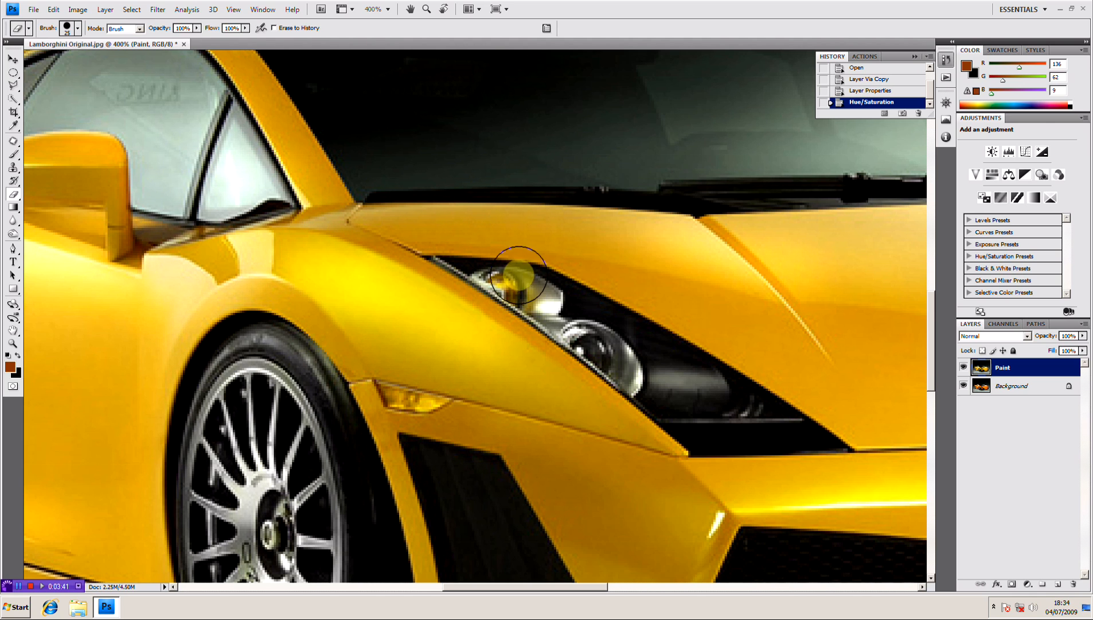
{"action": "key", "text": "bracketleft"}
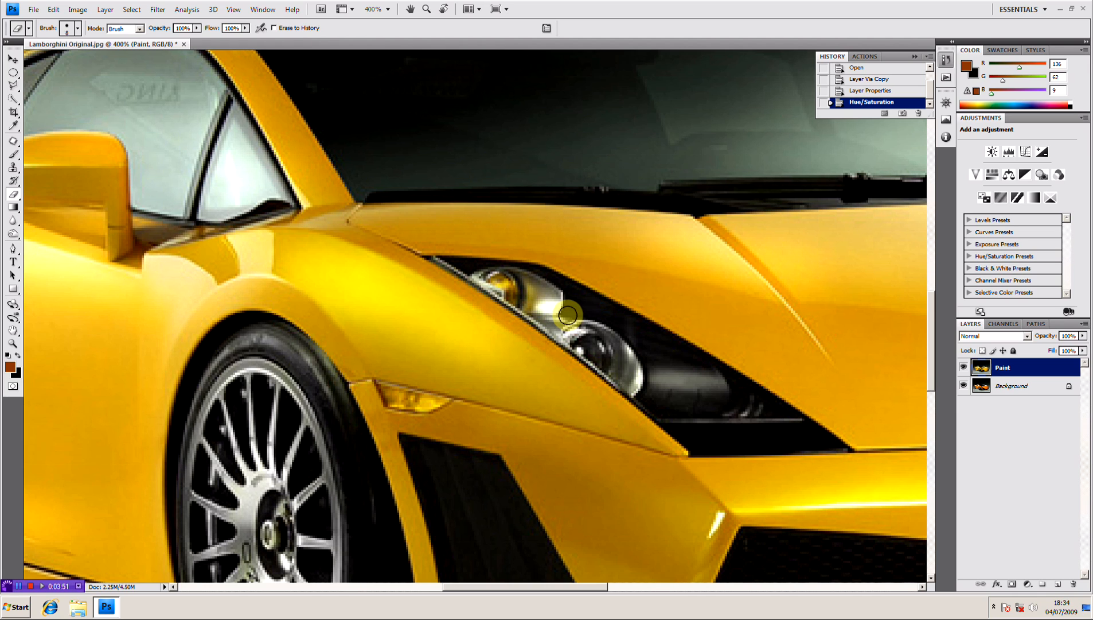
{"action": "key", "text": "]"}
{"action": "key", "text": "]"}
{"action": "key", "text": "]"}
{"action": "key", "text": "]"}
{"action": "key", "text": "]"}
{"action": "key", "text": "["}
{"action": "key", "text": "["}
{"action": "key", "text": "["}
{"action": "key", "text": "["}
{"action": "key", "text": "["}
{"action": "key", "text": "["}
{"action": "key", "text": "["}
{"action": "key", "text": "["}
{"action": "key", "text": "["}
{"action": "key", "text": "["}
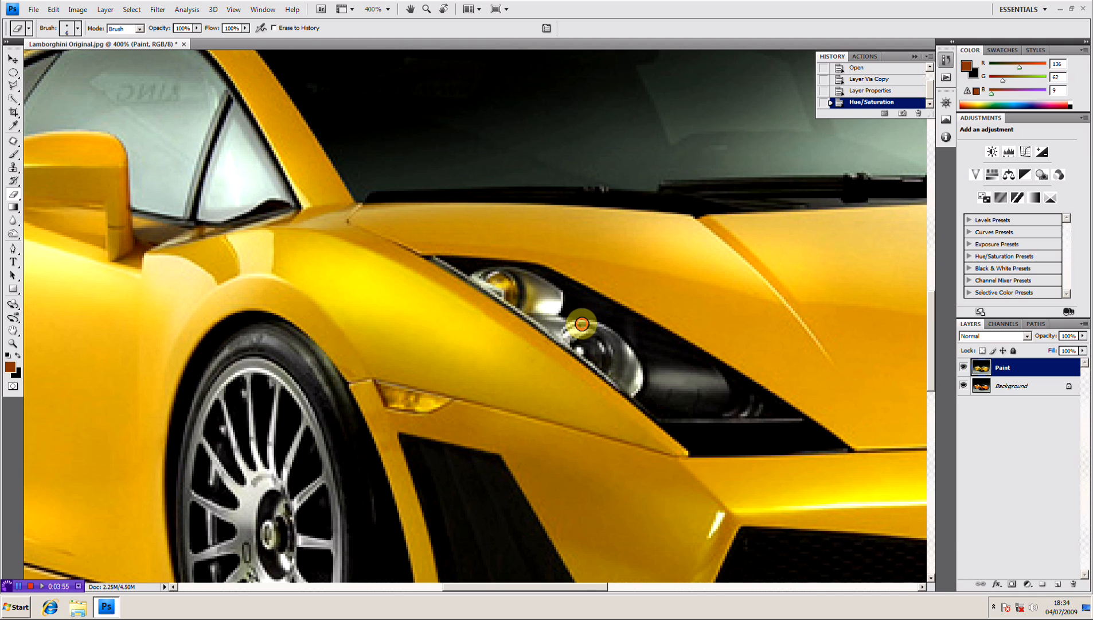
{"action": "mouse_move", "coordinate": [526, 286]}
{"action": "left_mouse_down"}
{"action": "mouse_move", "coordinate": [480, 276]}
{"action": "mouse_move", "coordinate": [674, 408]}
{"action": "mouse_move", "coordinate": [689, 371]}
{"action": "mouse_move", "coordinate": [502, 282]}
{"action": "left_mouse_up"}
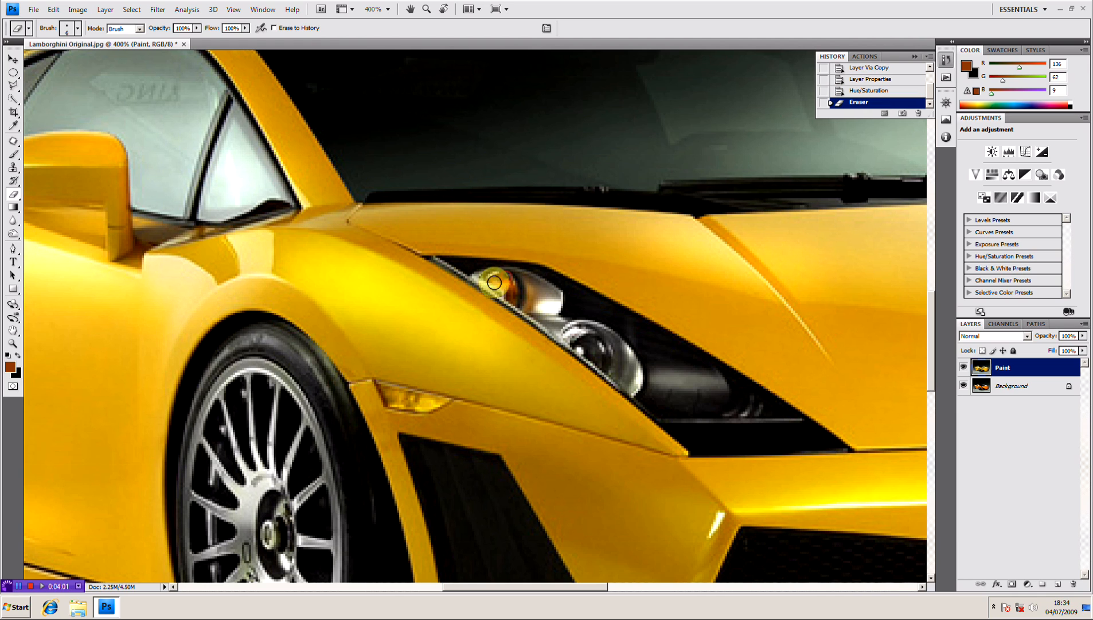
Step: Outline the side indicator above the front vent with the Polygonal Lasso, clear it from the Paint layer, deselect and erase the leftover yellow
{"action": "left_click", "coordinate": [12, 85]}
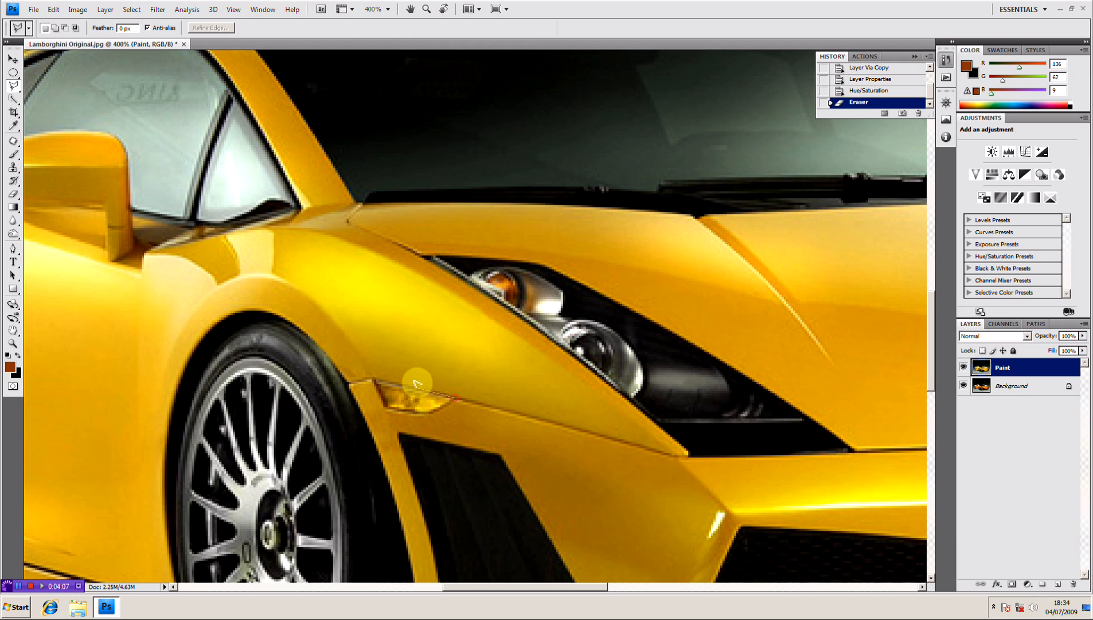
{"action": "left_click", "coordinate": [374, 379]}
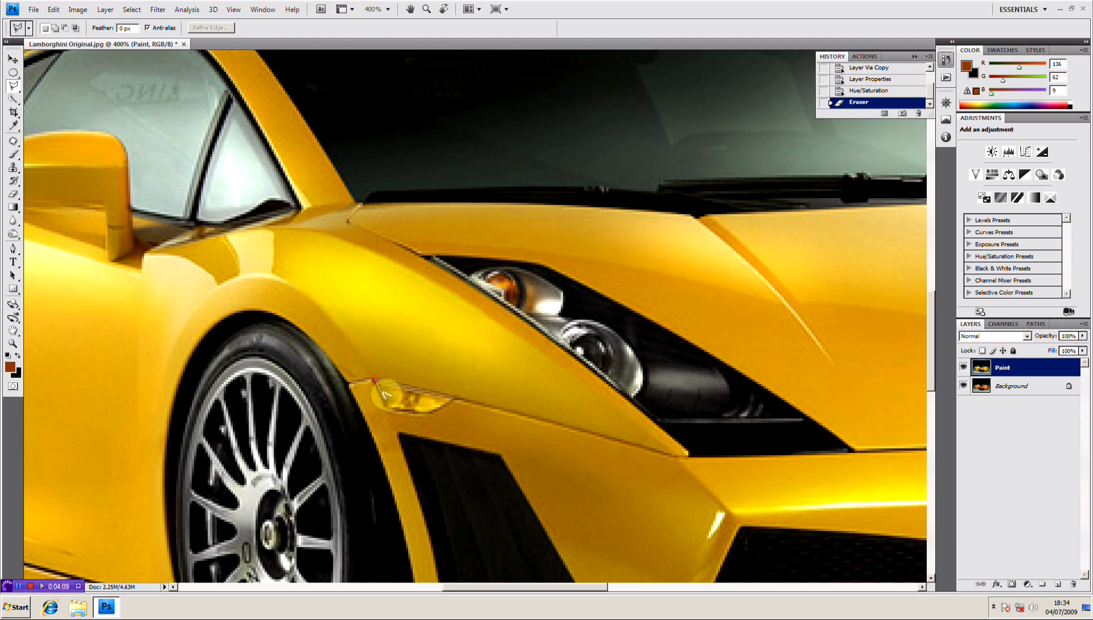
{"action": "left_click", "coordinate": [388, 405]}
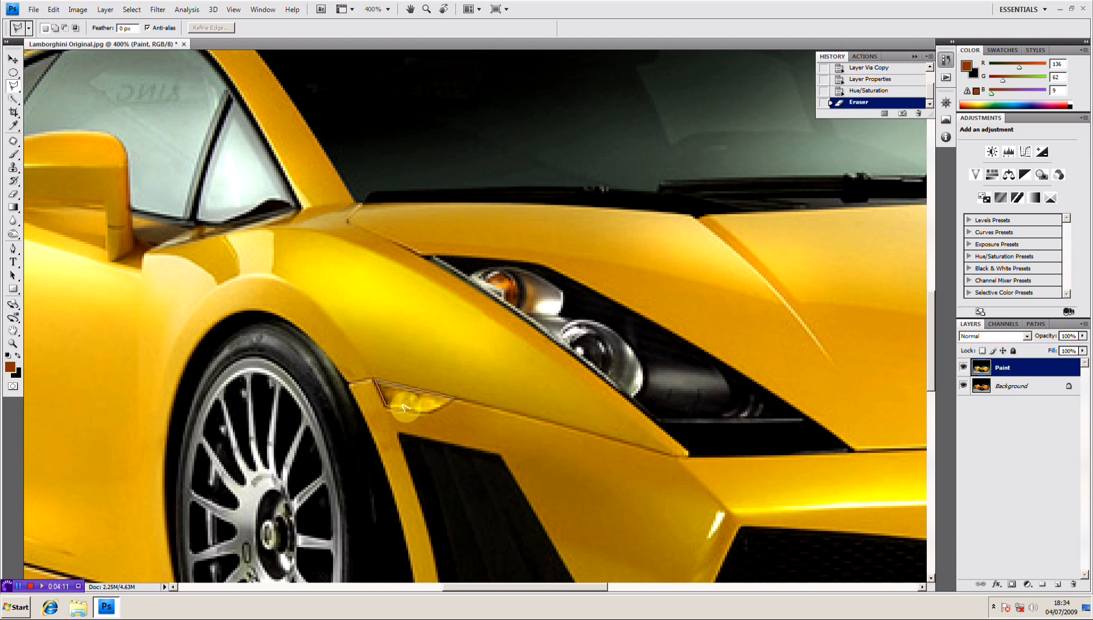
{"action": "double_click", "coordinate": [458, 394]}
{"action": "key", "text": "Delete"}
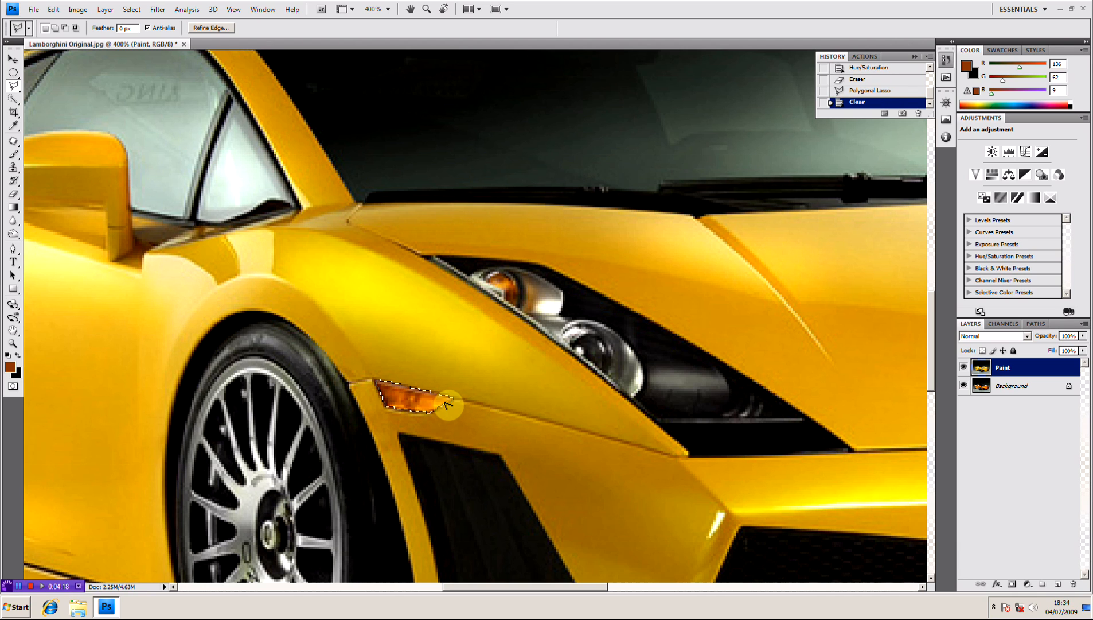
{"action": "right_click", "coordinate": [447, 396]}
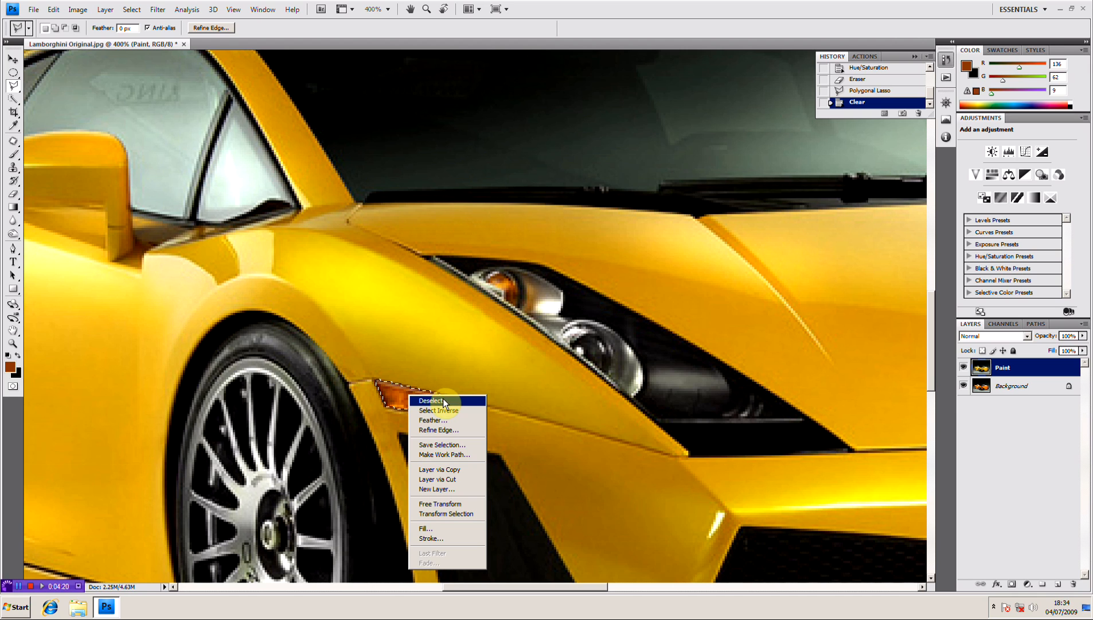
{"action": "left_click", "coordinate": [442, 400]}
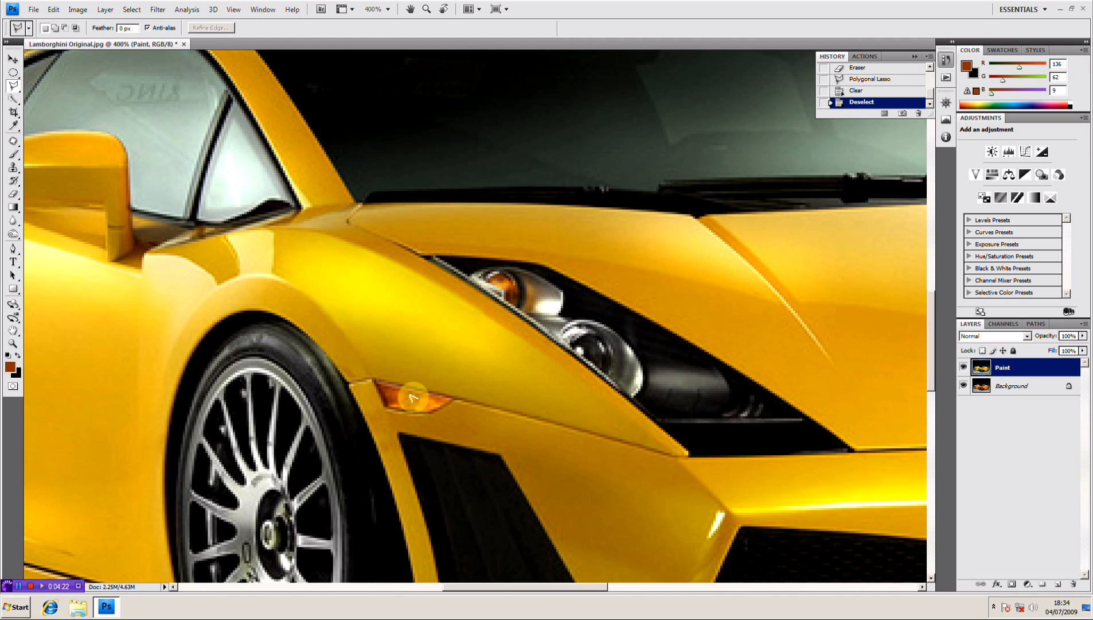
{"action": "left_click", "coordinate": [12, 197]}
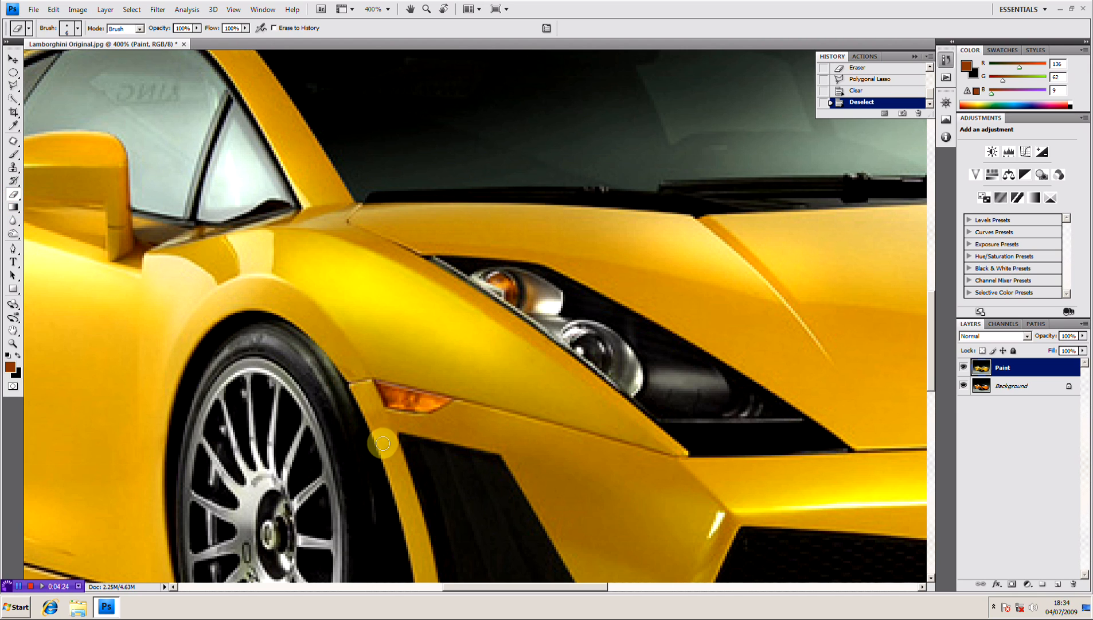
{"action": "left_click", "coordinate": [401, 401]}
Step: Erase the Paint layer over the badge on the bonnet with a 4 px eraser to restore its original colour
{"action": "key", "text": "ctrl+minus"}
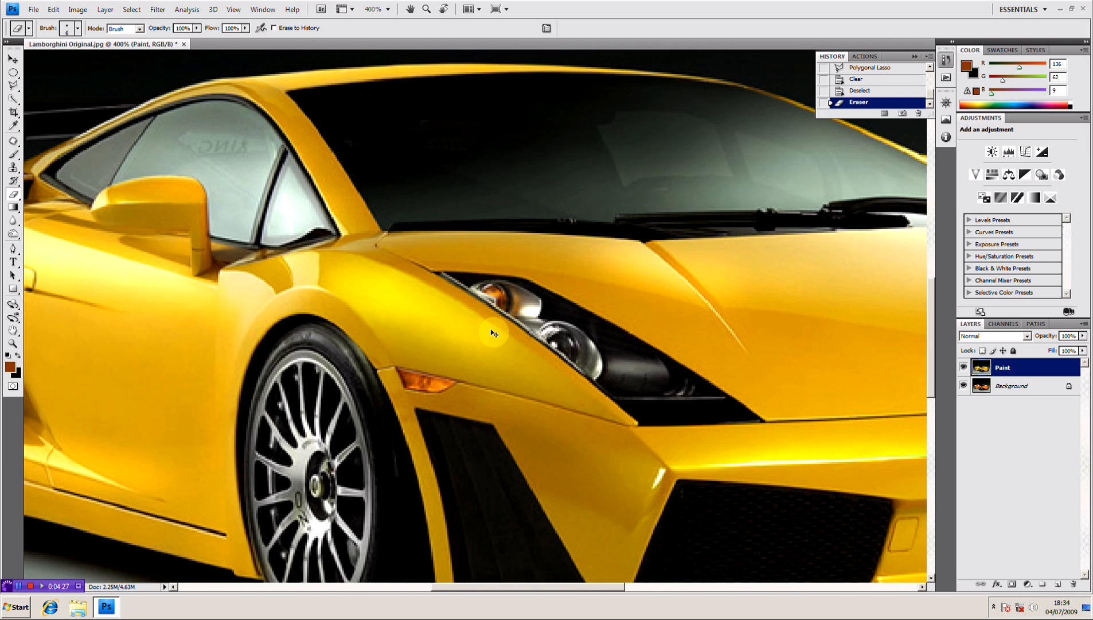
{"action": "key", "text": "ctrl+minus"}
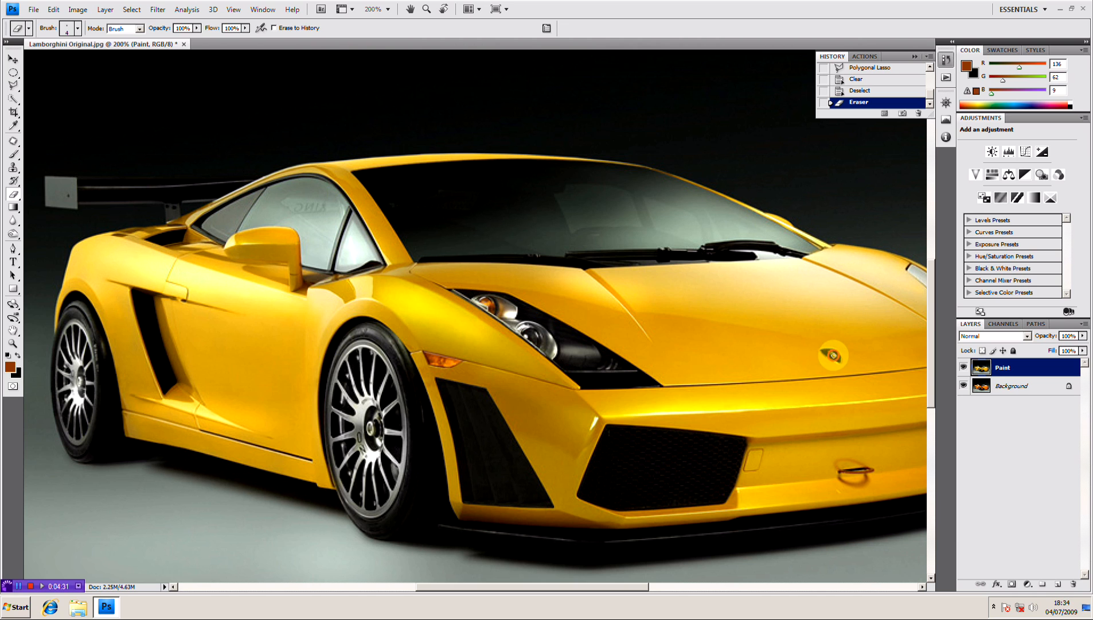
{"action": "left_click_drag", "start_coordinate": [836, 357], "coordinate": [845, 356]}
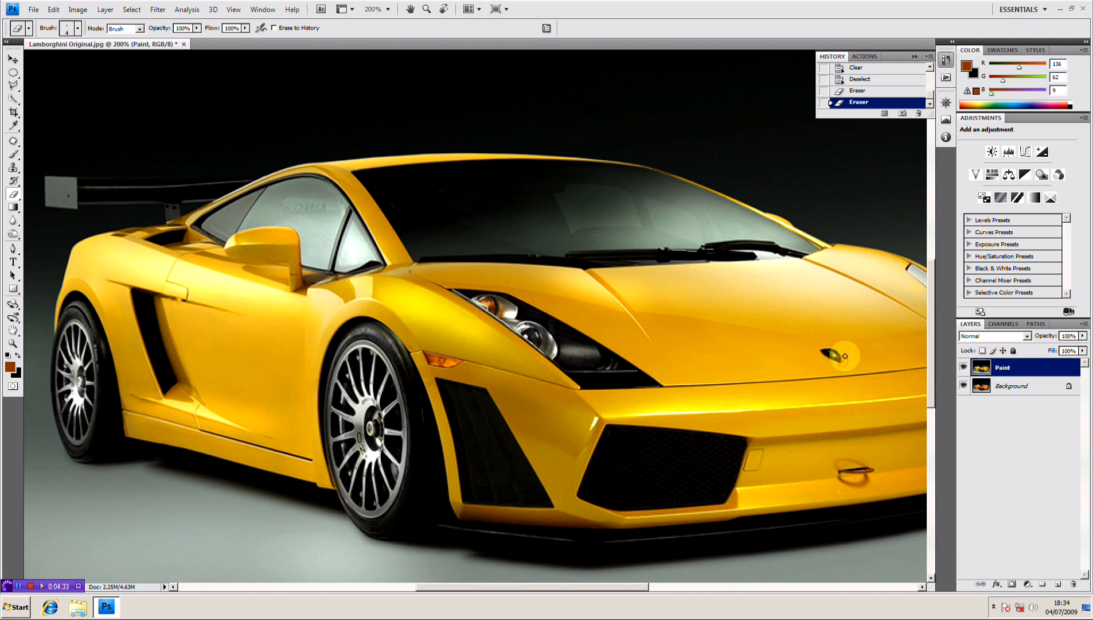
{"action": "key", "text": "ctrl+minus"}
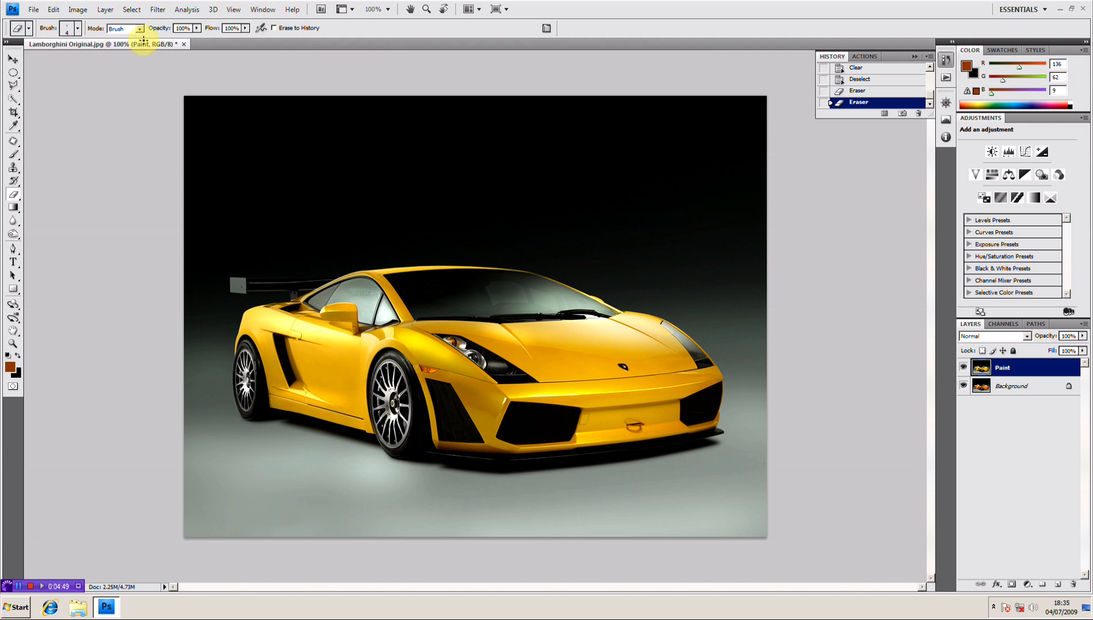
Step: Create a solid colour fill layer above the Paint layer with an Orange label colour and Overlay blending mode
{"action": "left_click", "coordinate": [105, 9]}
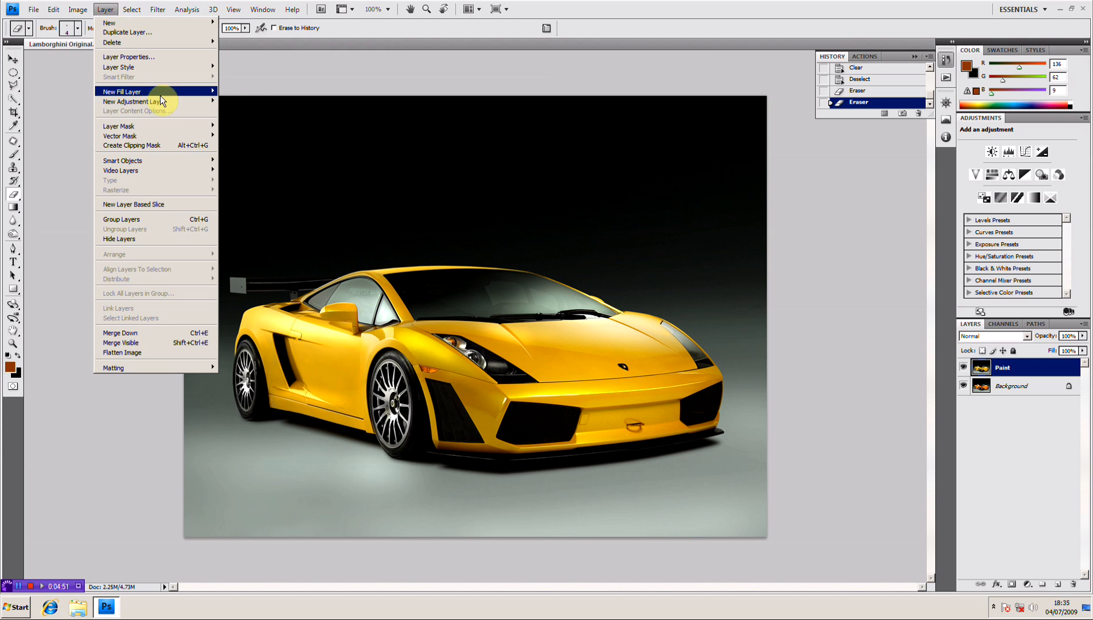
{"action": "mouse_move", "coordinate": [161, 93]}
{"action": "left_click", "coordinate": [242, 92]}
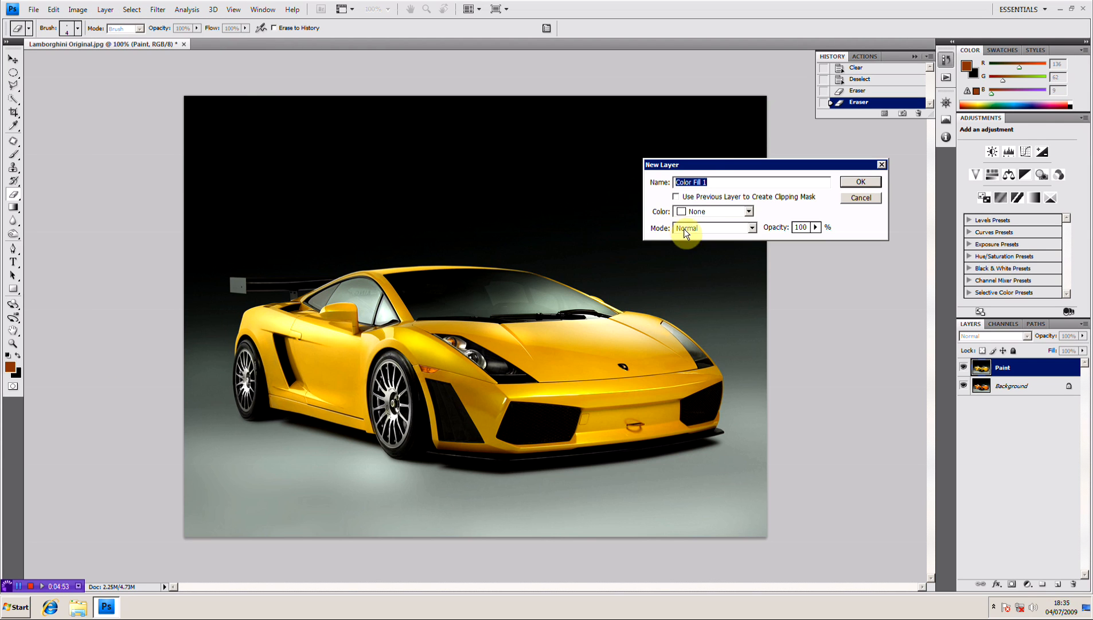
{"action": "left_click", "coordinate": [743, 211]}
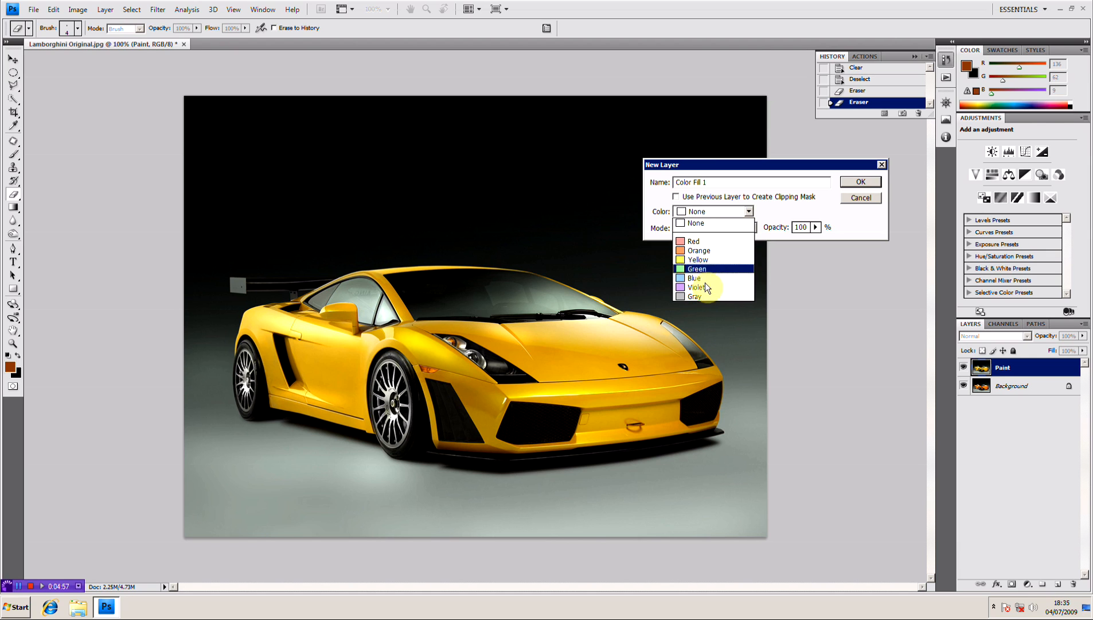
{"action": "left_click", "coordinate": [716, 250]}
{"action": "left_click", "coordinate": [710, 229]}
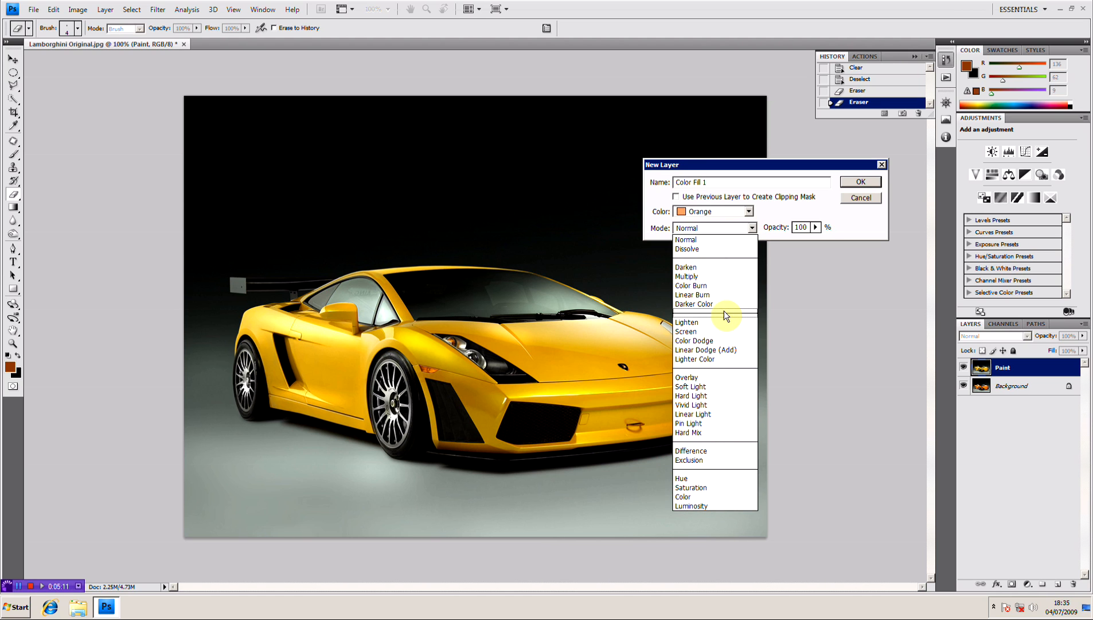
{"action": "left_click", "coordinate": [705, 376]}
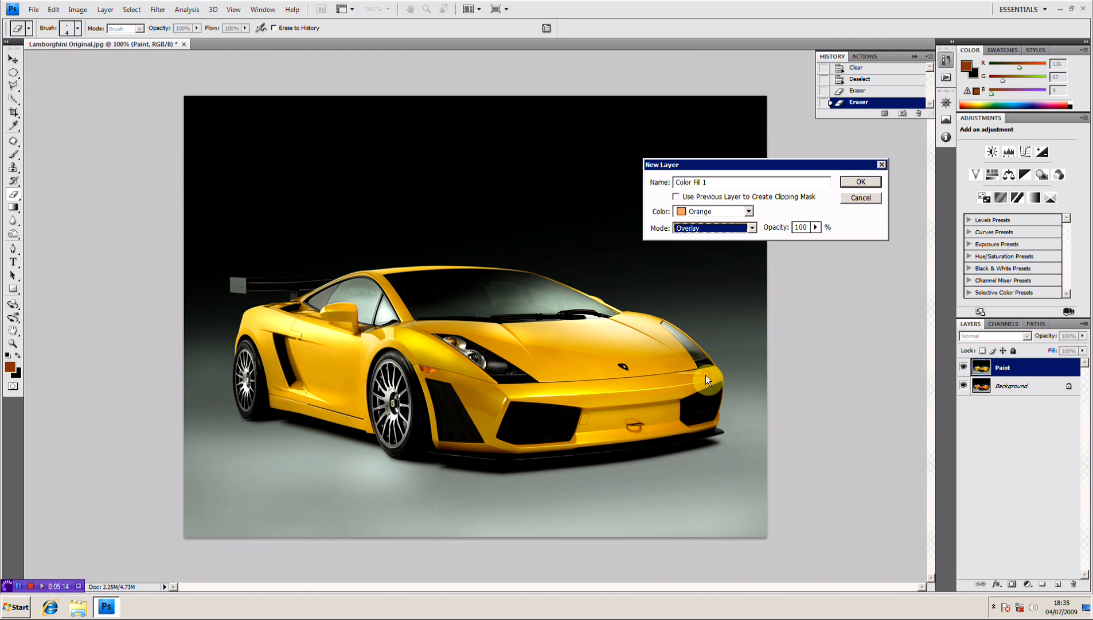
{"action": "left_click", "coordinate": [865, 181]}
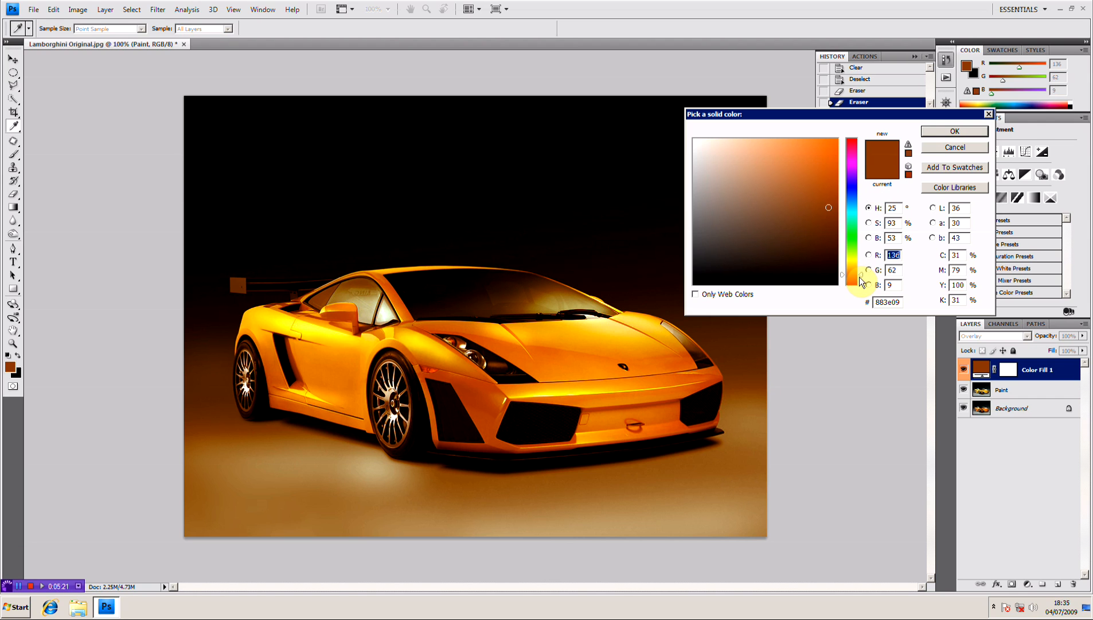
Step: Pick a bright red, about #be2010, as the fill layer's colour and accept it
{"action": "left_click_drag", "start_coordinate": [863, 277], "coordinate": [862, 282]}
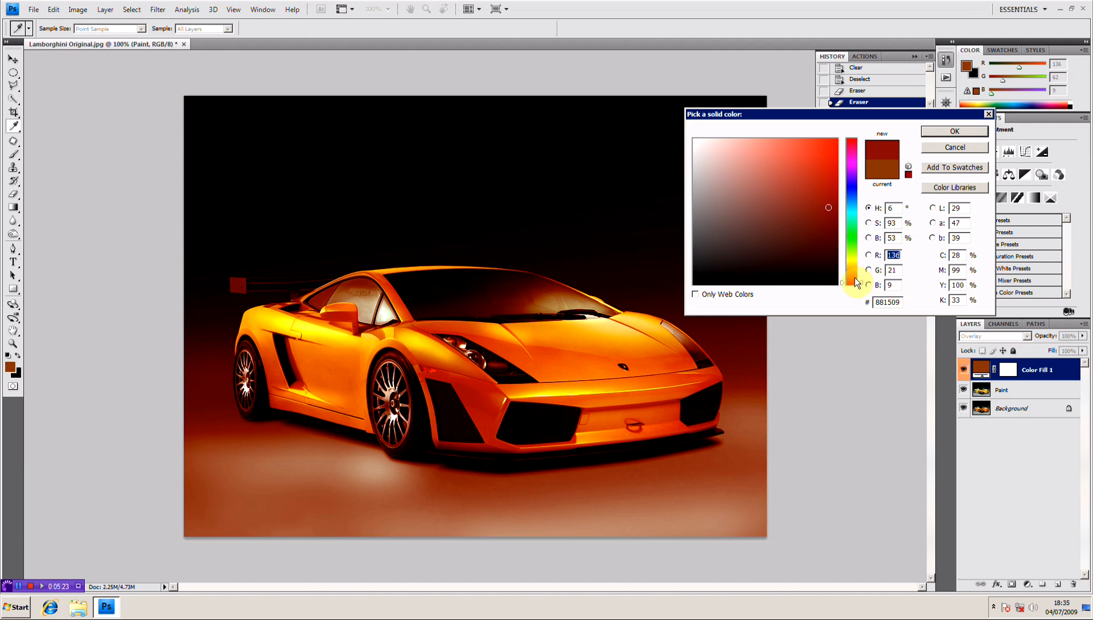
{"action": "left_click_drag", "start_coordinate": [828, 208], "coordinate": [824, 179]}
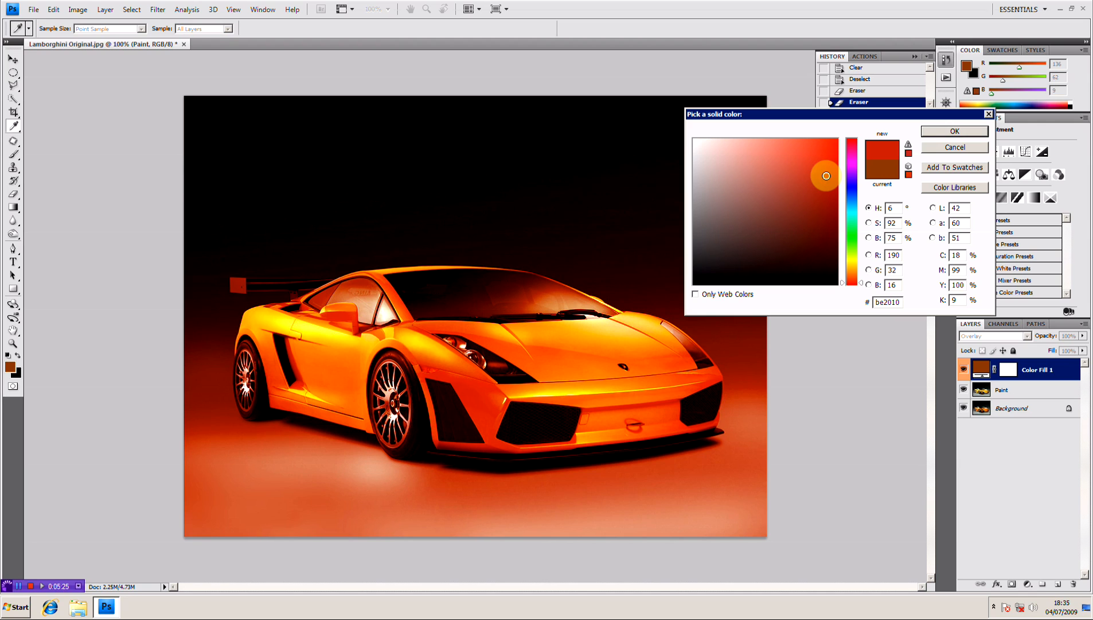
{"action": "left_click", "coordinate": [946, 133]}
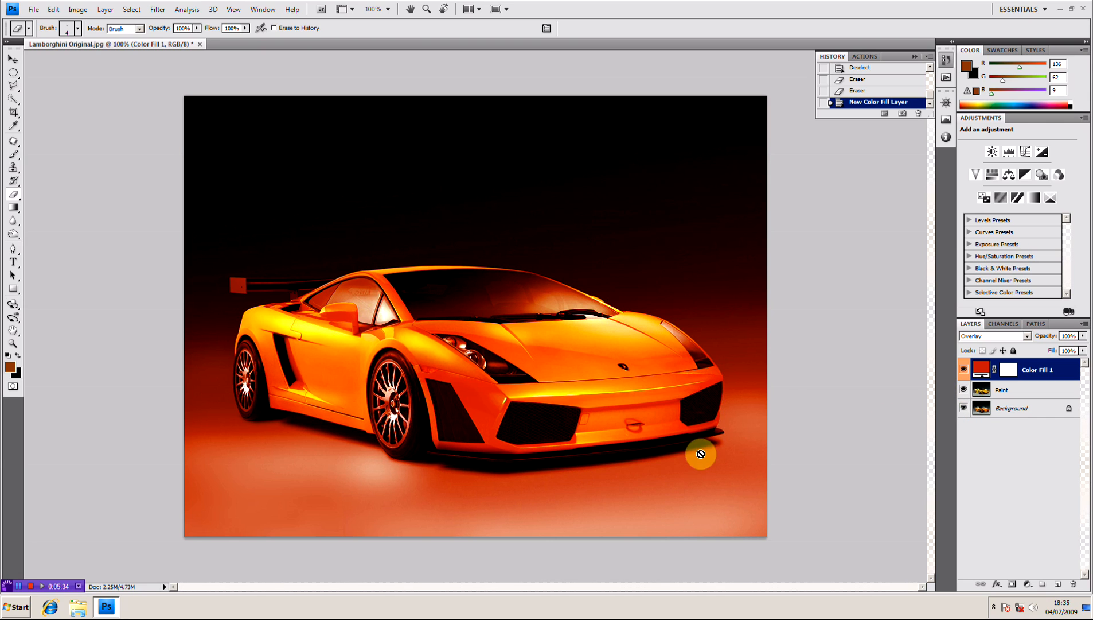
Step: Compare the image with the Color Fill 1 layer hidden and shown, and rasterize that layer
{"action": "left_click", "coordinate": [965, 370]}
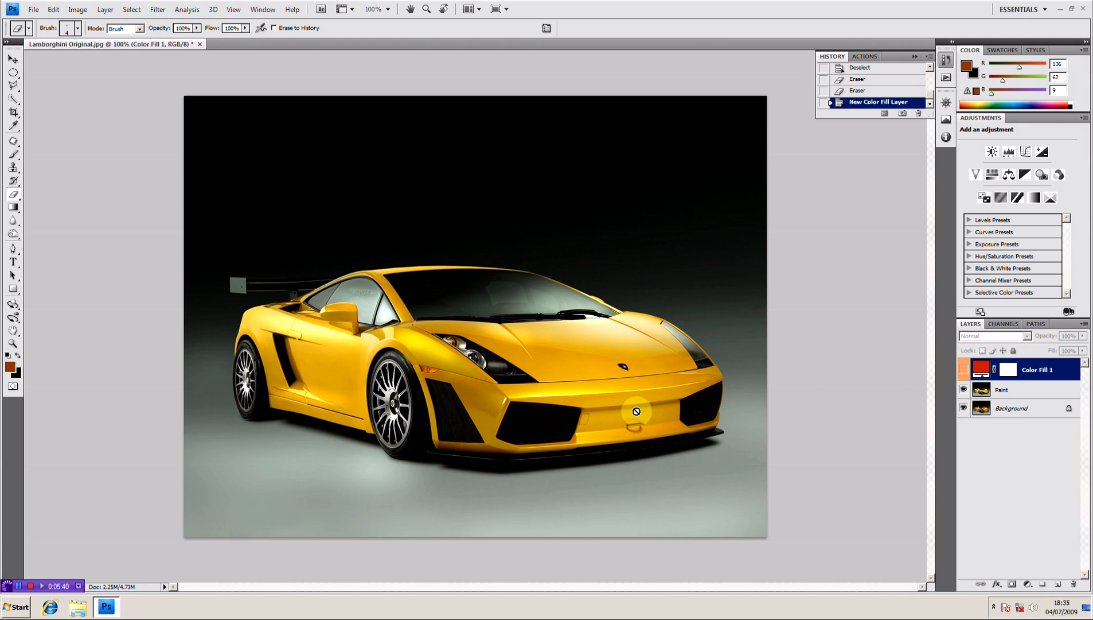
{"action": "left_click", "coordinate": [965, 370]}
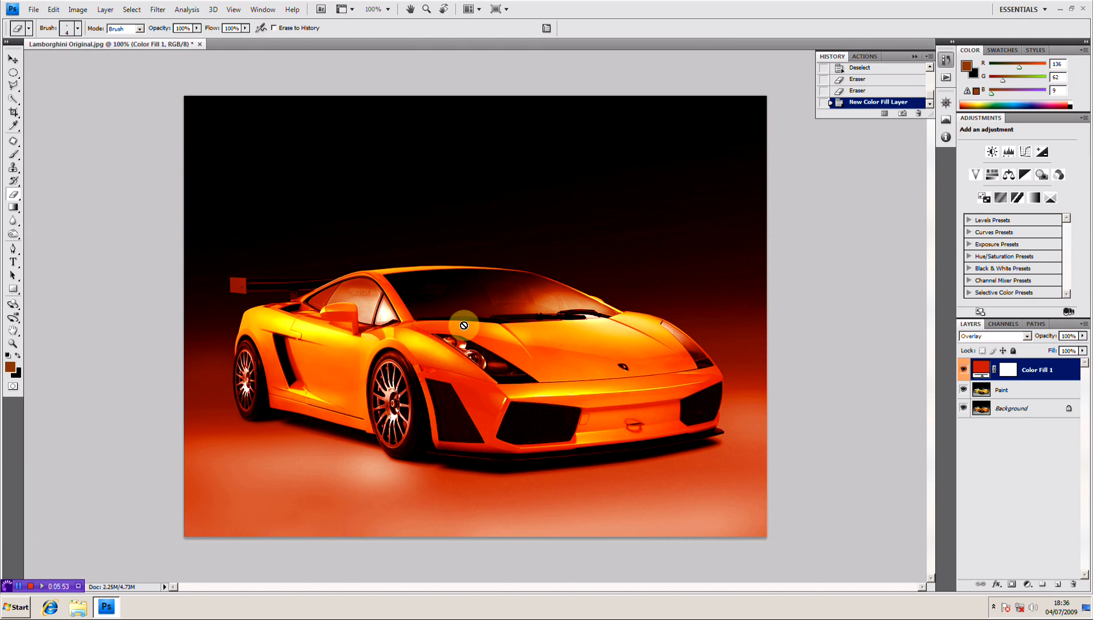
{"action": "right_click", "coordinate": [1037, 376]}
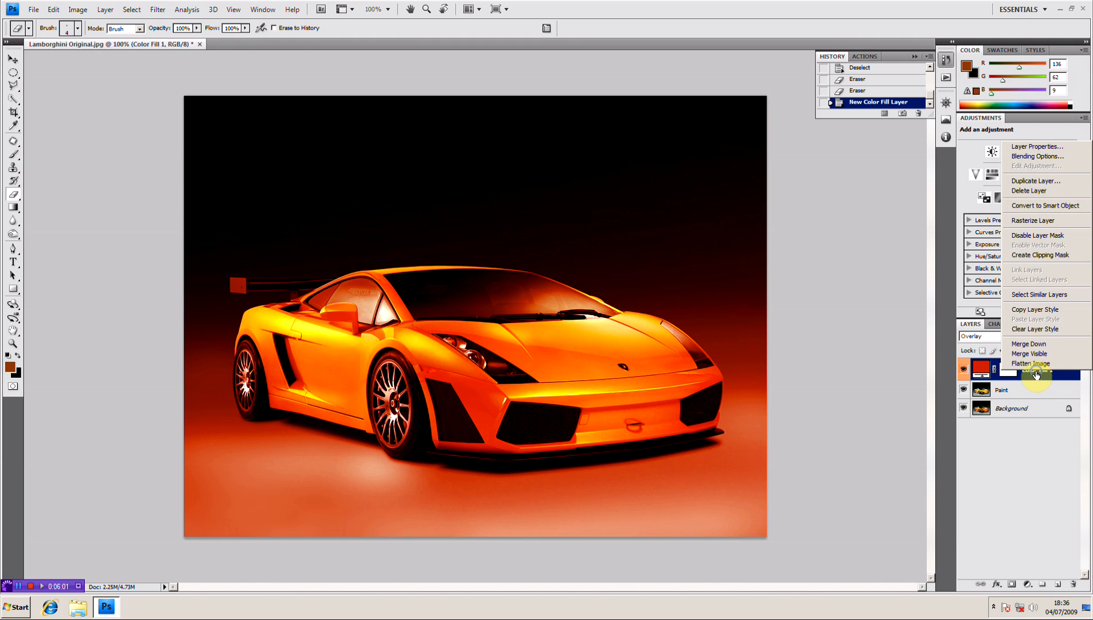
{"action": "left_click", "coordinate": [1053, 227]}
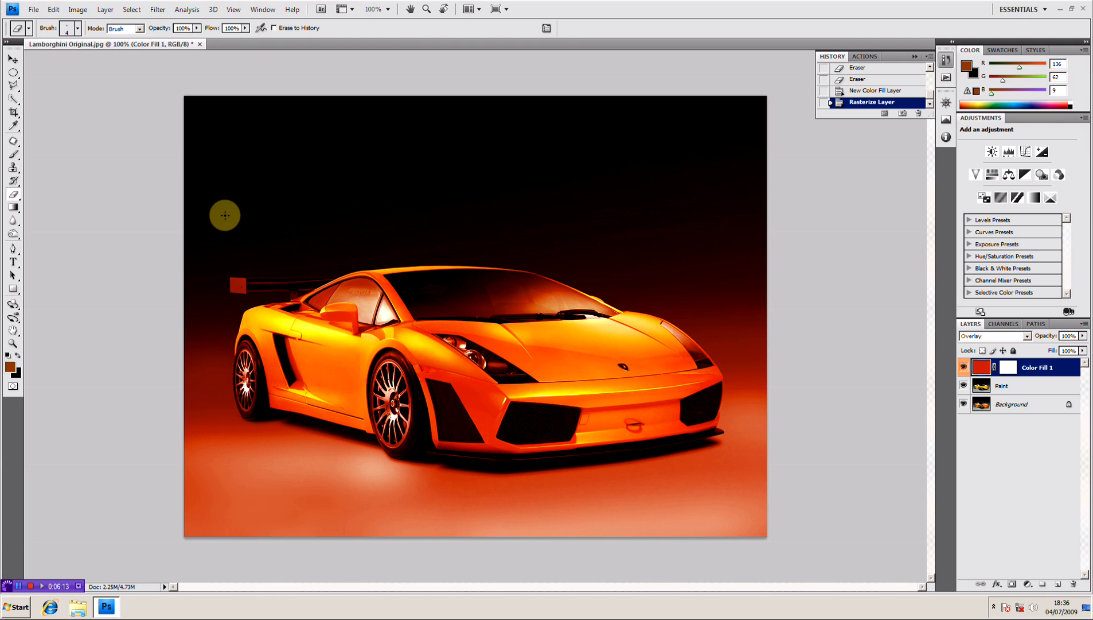
Step: Erase the red fill from the dark backdrop above and beside the car with a 500 px eraser
{"action": "key", "text": "bracketright"}
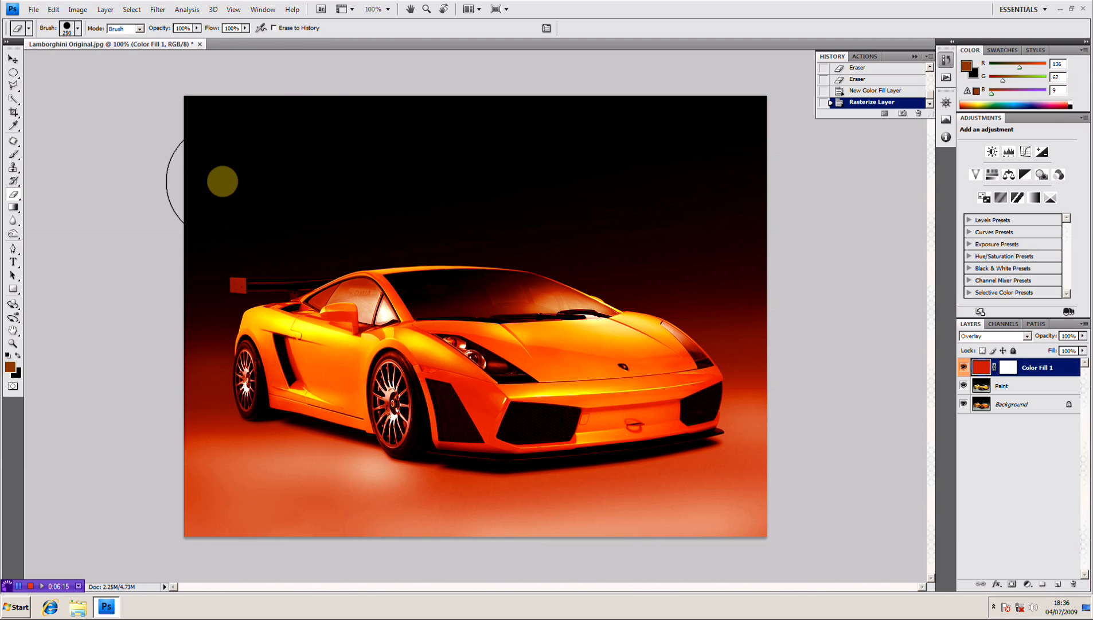
{"action": "key", "text": "bracketright"}
{"action": "key", "text": "bracketright"}
{"action": "key", "text": "bracketright"}
{"action": "mouse_move", "coordinate": [167, 145]}
{"action": "left_mouse_down"}
{"action": "mouse_move", "coordinate": [344, 112]}
{"action": "mouse_move", "coordinate": [485, 109]}
{"action": "mouse_move", "coordinate": [612, 116]}
{"action": "mouse_move", "coordinate": [724, 148]}
{"action": "mouse_move", "coordinate": [787, 196]}
{"action": "mouse_move", "coordinate": [870, 300]}
{"action": "mouse_move", "coordinate": [899, 377]}
{"action": "mouse_move", "coordinate": [871, 485]}
{"action": "mouse_move", "coordinate": [836, 539]}
{"action": "left_mouse_up"}
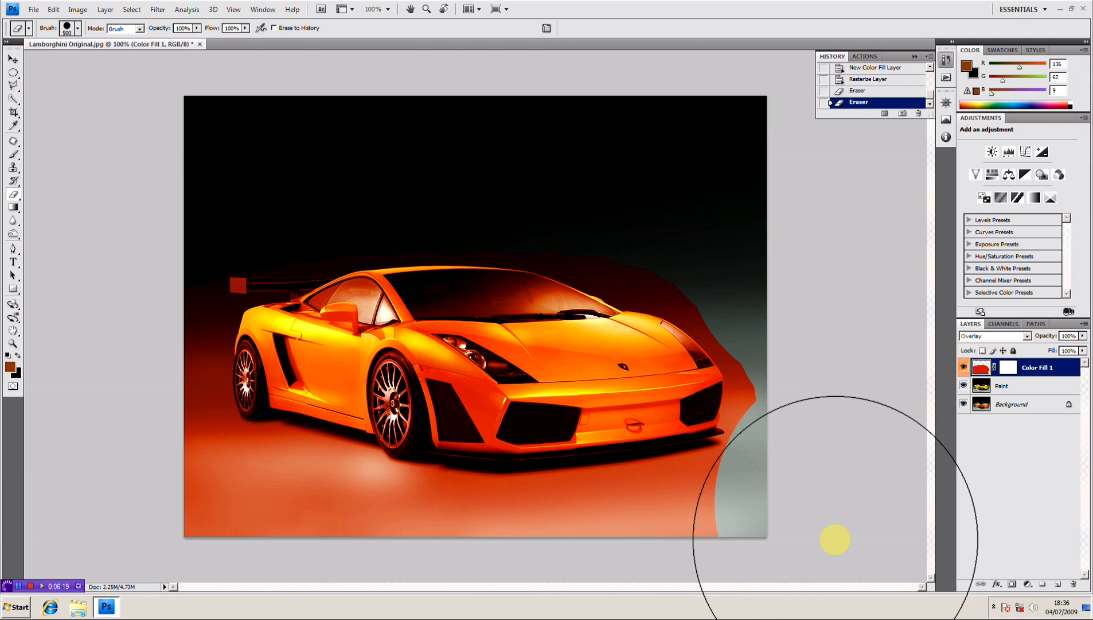
Step: Erase the red fill from the floor in front of and around the car with a smaller eraser
{"action": "key", "text": "bracketleft"}
{"action": "key", "text": "bracketleft"}
{"action": "key", "text": "bracketleft"}
{"action": "key", "text": "bracketleft"}
{"action": "key", "text": "bracketleft"}
{"action": "mouse_move", "coordinate": [796, 508]}
{"action": "left_mouse_down"}
{"action": "mouse_move", "coordinate": [411, 510]}
{"action": "mouse_move", "coordinate": [152, 481]}
{"action": "mouse_move", "coordinate": [177, 520]}
{"action": "mouse_move", "coordinate": [203, 522]}
{"action": "mouse_move", "coordinate": [230, 474]}
{"action": "mouse_move", "coordinate": [189, 391]}
{"action": "mouse_move", "coordinate": [188, 309]}
{"action": "mouse_move", "coordinate": [251, 249]}
{"action": "mouse_move", "coordinate": [328, 217]}
{"action": "mouse_move", "coordinate": [404, 202]}
{"action": "mouse_move", "coordinate": [533, 208]}
{"action": "mouse_move", "coordinate": [683, 256]}
{"action": "mouse_move", "coordinate": [745, 312]}
{"action": "mouse_move", "coordinate": [778, 386]}
{"action": "mouse_move", "coordinate": [723, 507]}
{"action": "mouse_move", "coordinate": [463, 531]}
{"action": "mouse_move", "coordinate": [150, 495]}
{"action": "mouse_move", "coordinate": [182, 513]}
{"action": "mouse_move", "coordinate": [188, 476]}
{"action": "mouse_move", "coordinate": [216, 454]}
{"action": "mouse_move", "coordinate": [527, 524]}
{"action": "mouse_move", "coordinate": [638, 514]}
{"action": "mouse_move", "coordinate": [731, 488]}
{"action": "mouse_move", "coordinate": [533, 520]}
{"action": "mouse_move", "coordinate": [462, 520]}
{"action": "mouse_move", "coordinate": [342, 501]}
{"action": "mouse_move", "coordinate": [246, 468]}
{"action": "mouse_move", "coordinate": [186, 382]}
{"action": "mouse_move", "coordinate": [177, 345]}
{"action": "mouse_move", "coordinate": [207, 253]}
{"action": "mouse_move", "coordinate": [406, 207]}
{"action": "mouse_move", "coordinate": [596, 225]}
{"action": "mouse_move", "coordinate": [712, 273]}
{"action": "mouse_move", "coordinate": [743, 298]}
{"action": "mouse_move", "coordinate": [781, 366]}
{"action": "mouse_move", "coordinate": [771, 427]}
{"action": "mouse_move", "coordinate": [734, 478]}
{"action": "mouse_move", "coordinate": [595, 503]}
{"action": "mouse_move", "coordinate": [408, 498]}
{"action": "left_mouse_up"}
Step: Erase the red fill from the front wheel, reducing the eraser to 45 px
{"action": "key", "text": "bracketleft"}
{"action": "key", "text": "bracketleft"}
{"action": "key", "text": "bracketleft"}
{"action": "key", "text": "bracketleft"}
{"action": "key", "text": "bracketleft"}
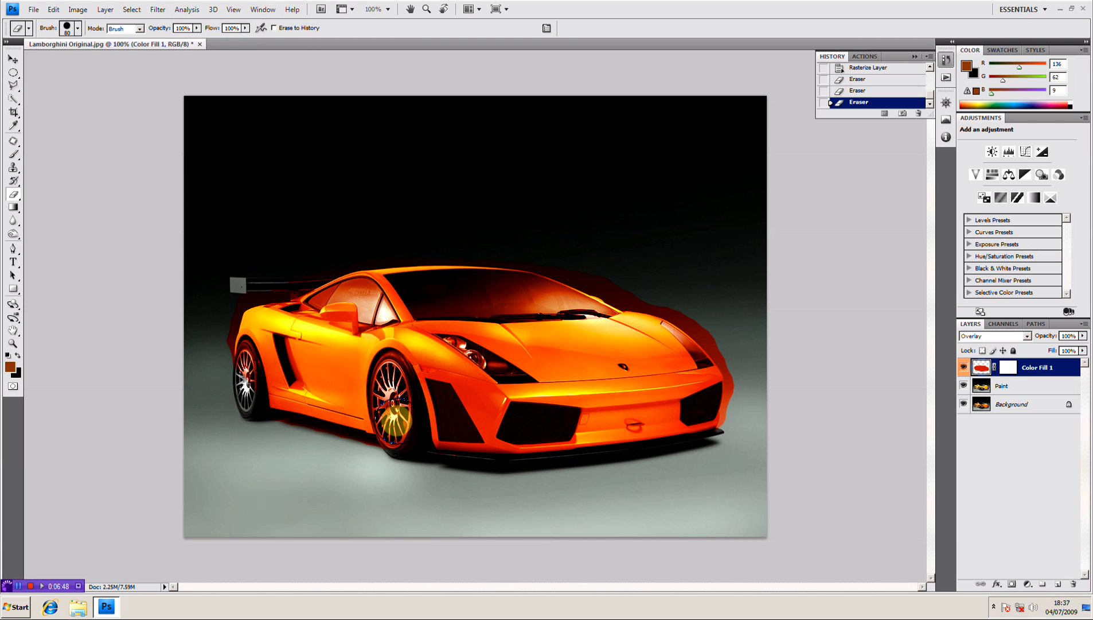
{"action": "key", "text": "bracketleft"}
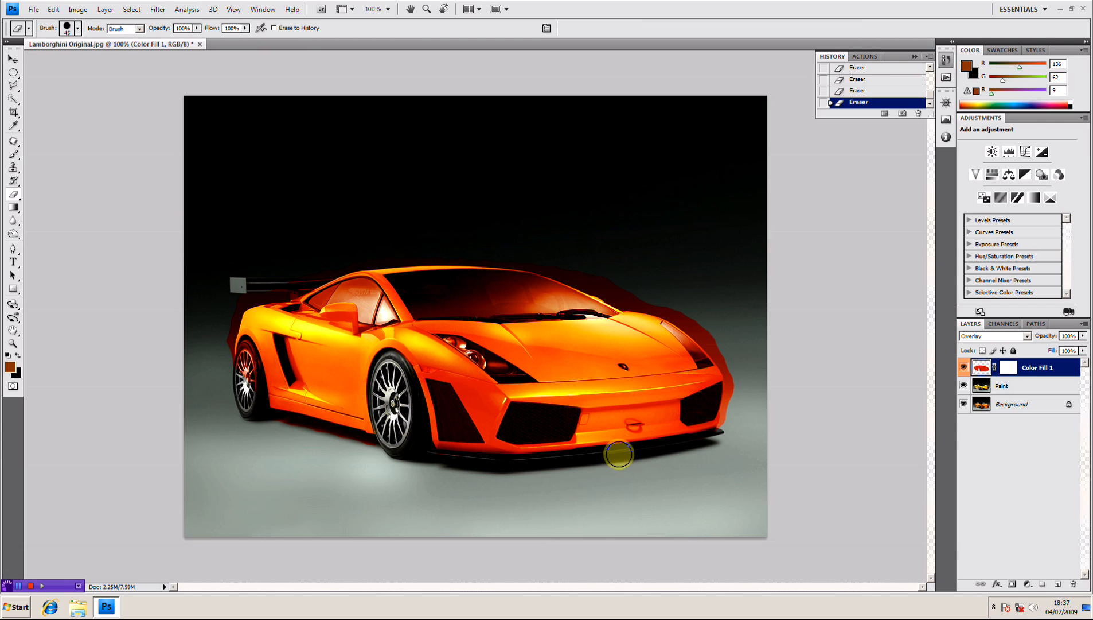
Step: Outline the near headlight with the Polygonal Lasso, clear the red fill inside it and deselect
{"action": "key", "text": "ctrl+plus"}
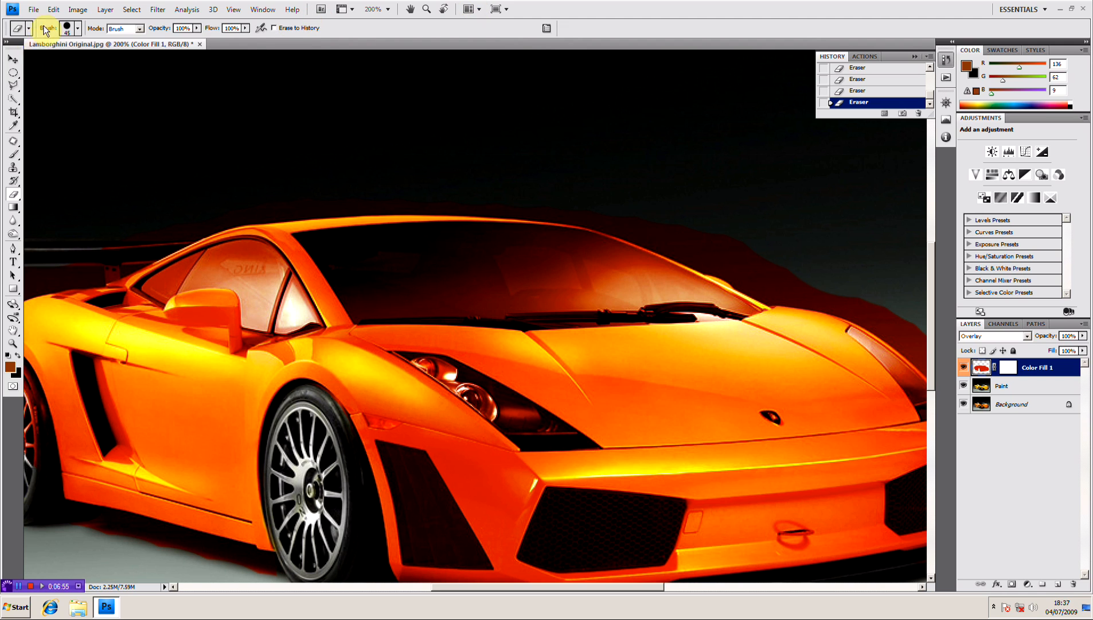
{"action": "left_click", "coordinate": [13, 85]}
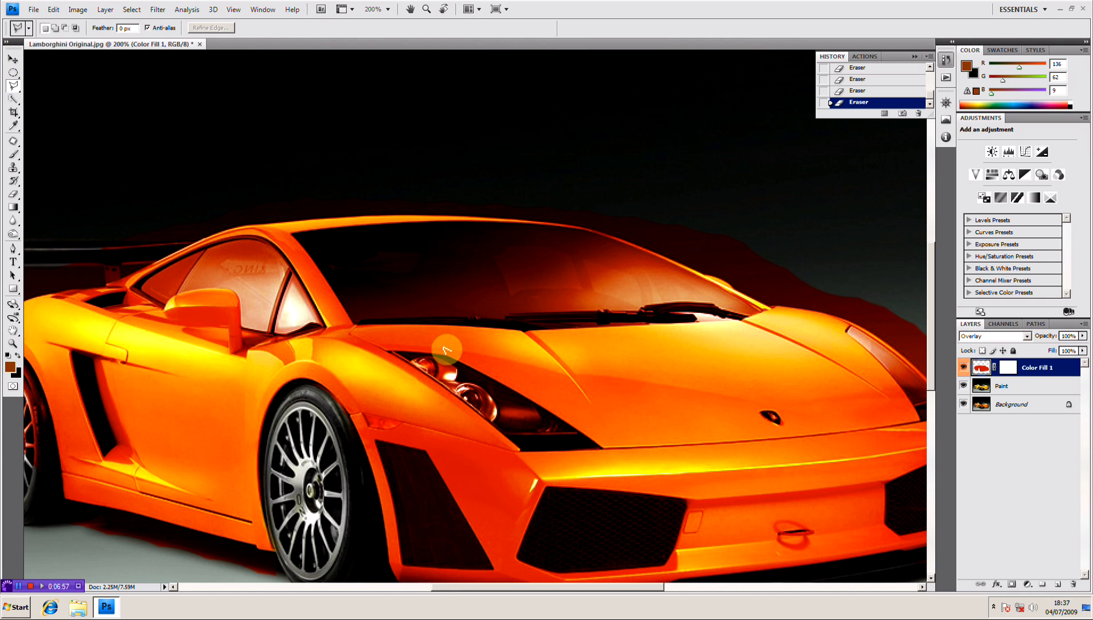
{"action": "key", "text": "ctrl+plus"}
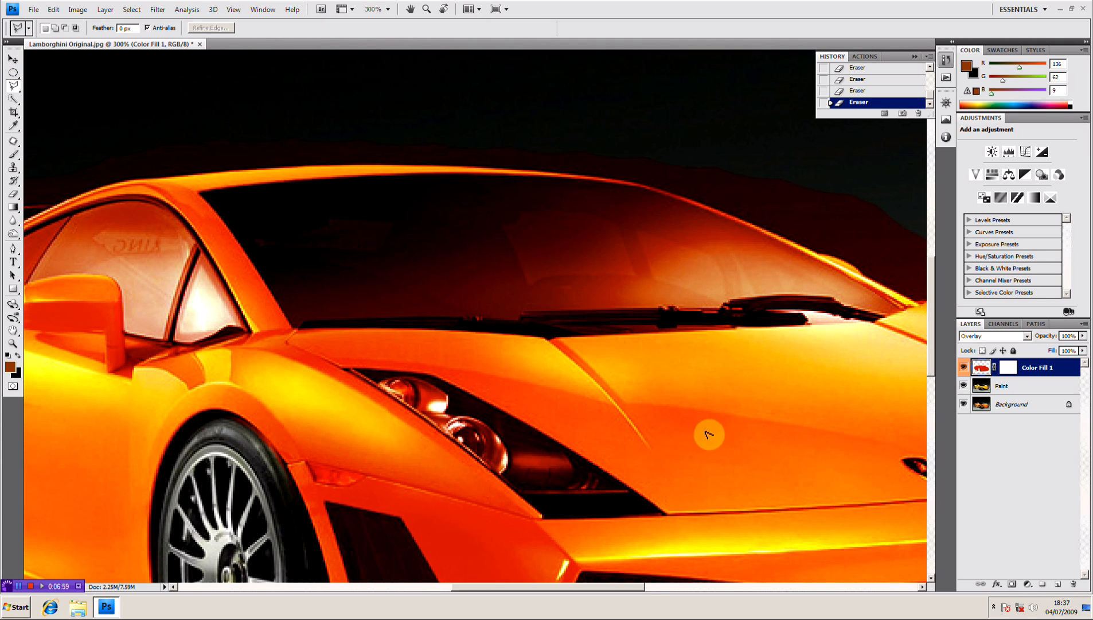
{"action": "left_click", "coordinate": [667, 511]}
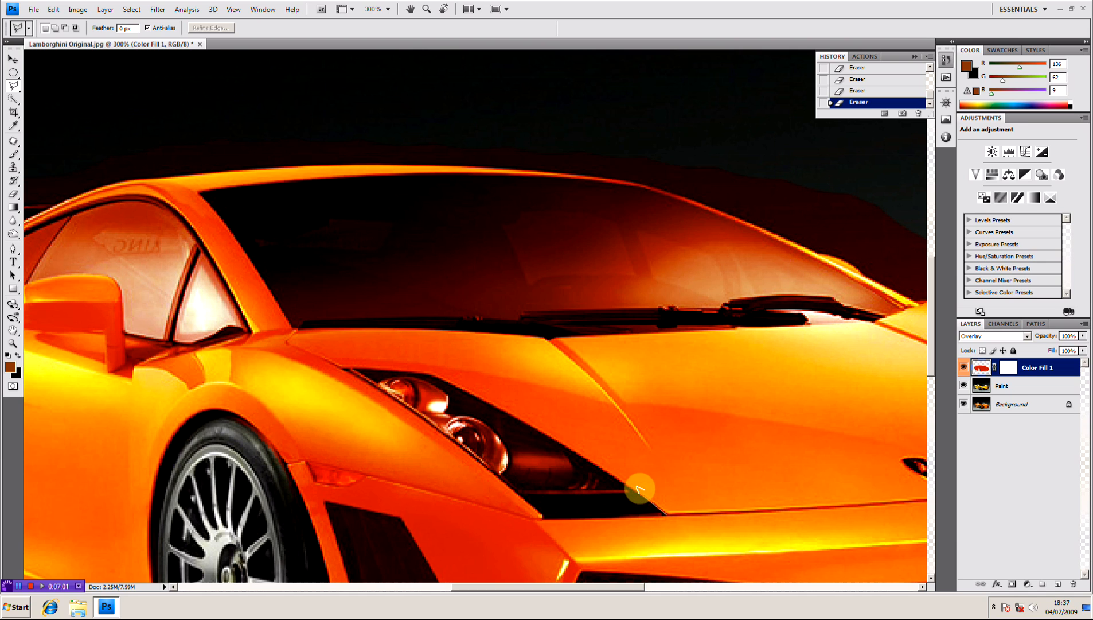
{"action": "left_click", "coordinate": [642, 491]}
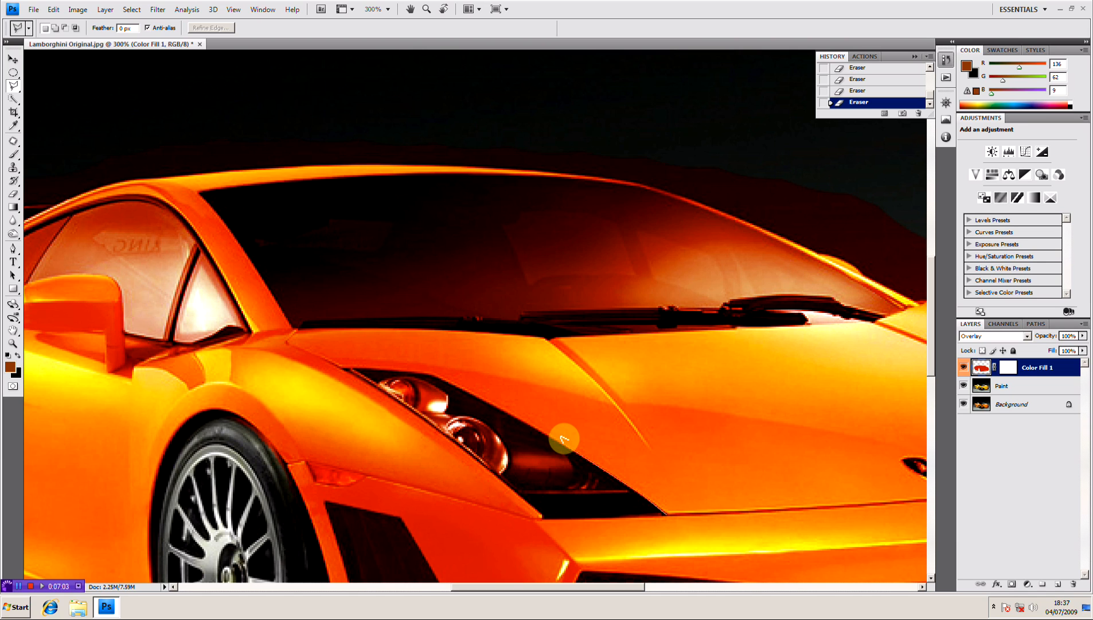
{"action": "left_click", "coordinate": [562, 440]}
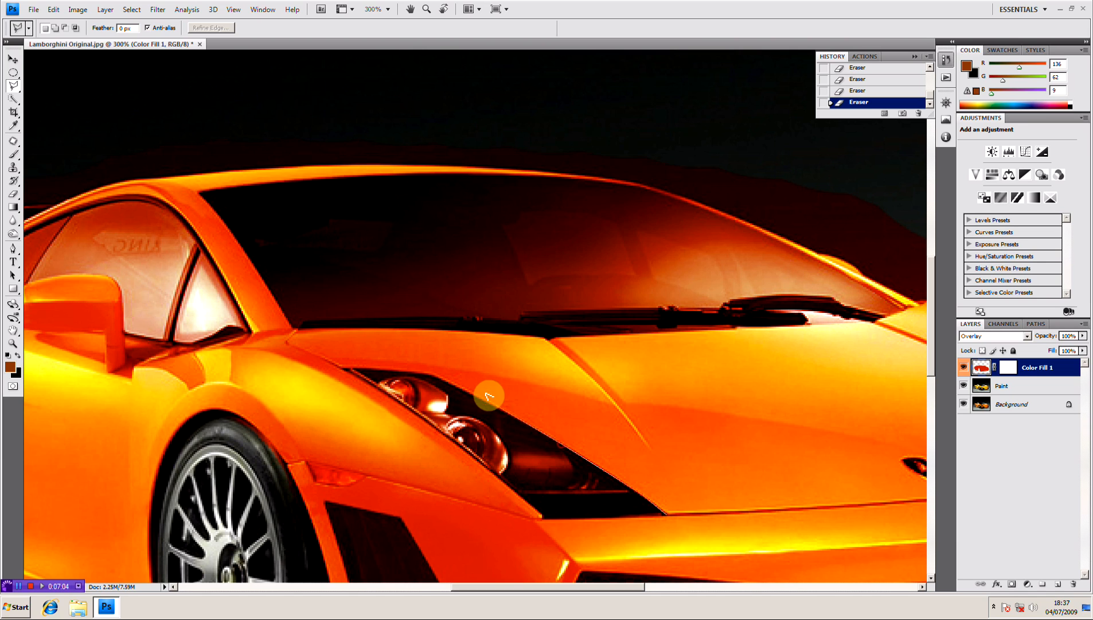
{"action": "left_click", "coordinate": [426, 372]}
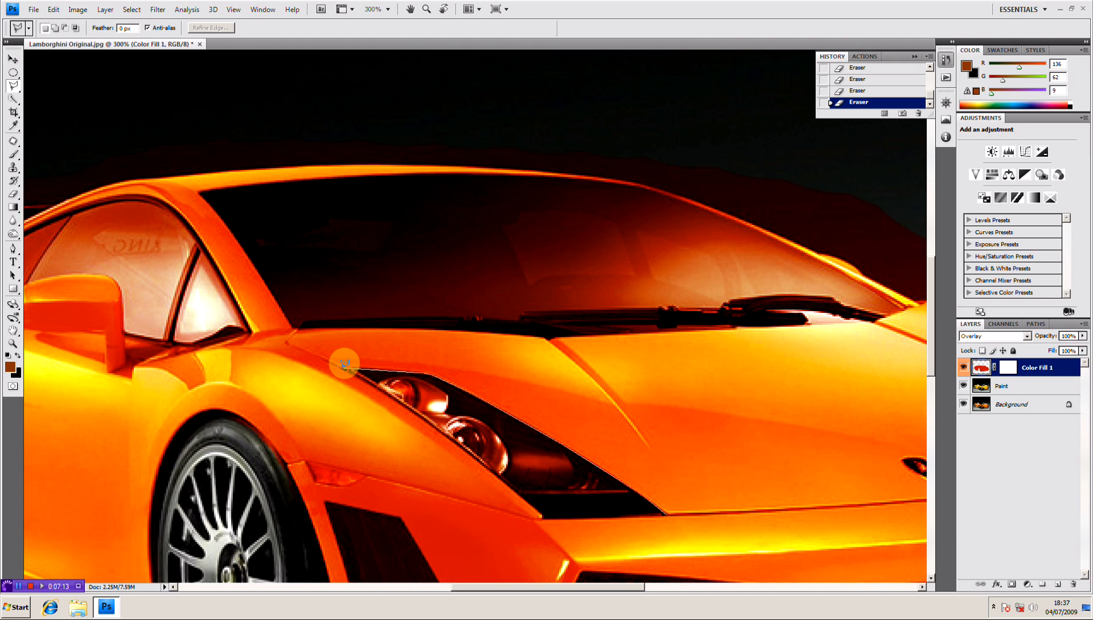
{"action": "left_click", "coordinate": [345, 366]}
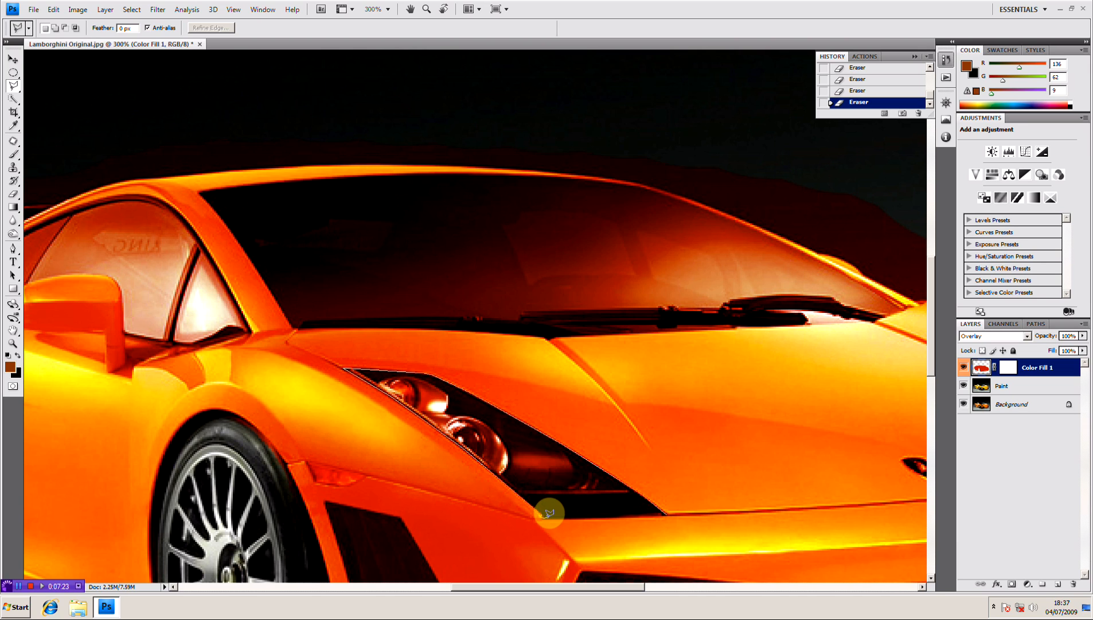
{"action": "double_click", "coordinate": [667, 512]}
{"action": "key", "text": "Delete"}
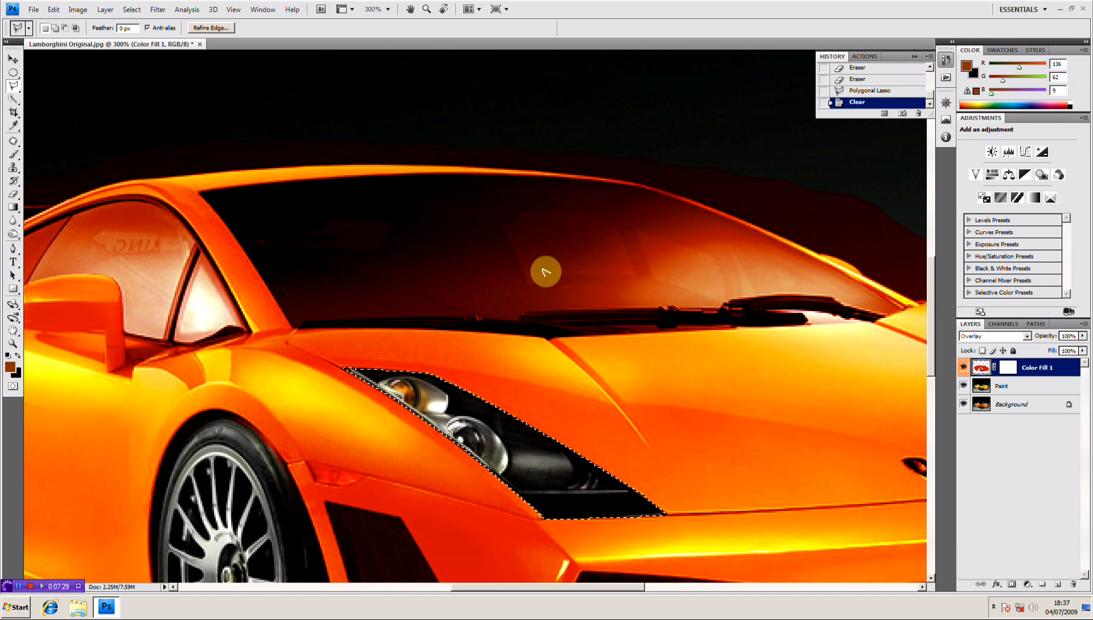
{"action": "right_click", "coordinate": [533, 457]}
{"action": "left_click", "coordinate": [559, 279]}
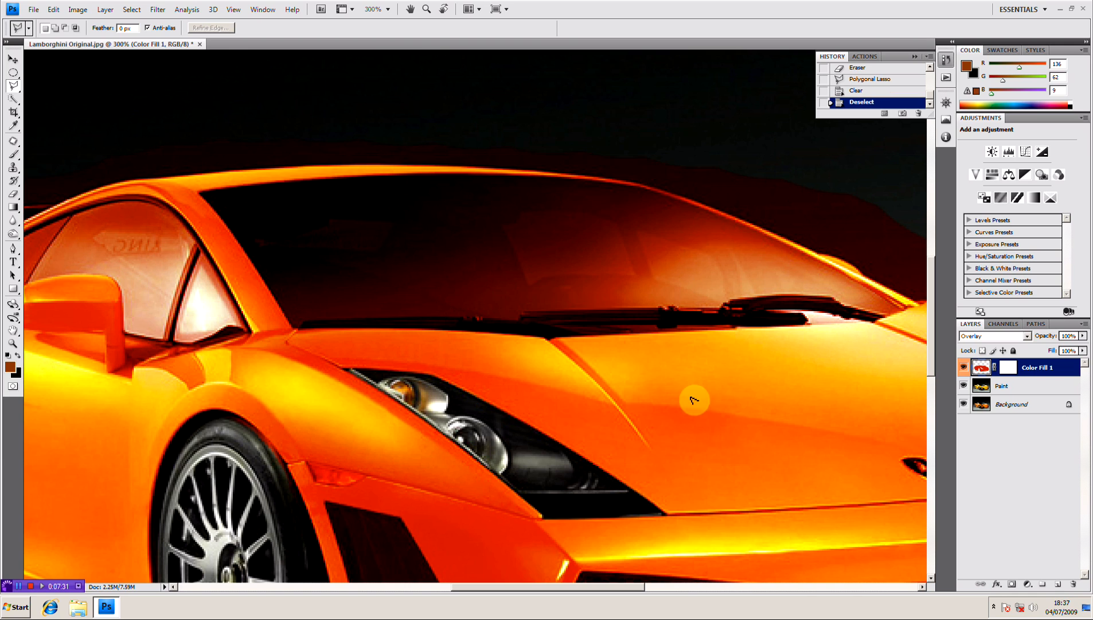
Step: Outline the far headlight with the Polygonal Lasso and clear the red fill inside it
{"action": "left_click_drag", "start_coordinate": [740, 441], "coordinate": [551, 454]}
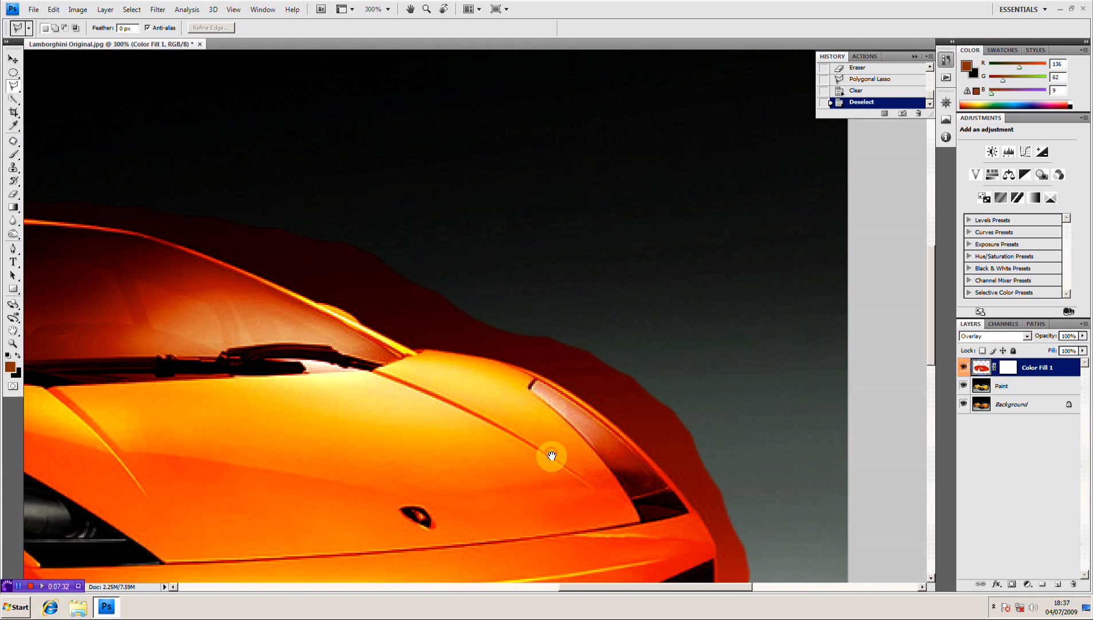
{"action": "left_click", "coordinate": [531, 388]}
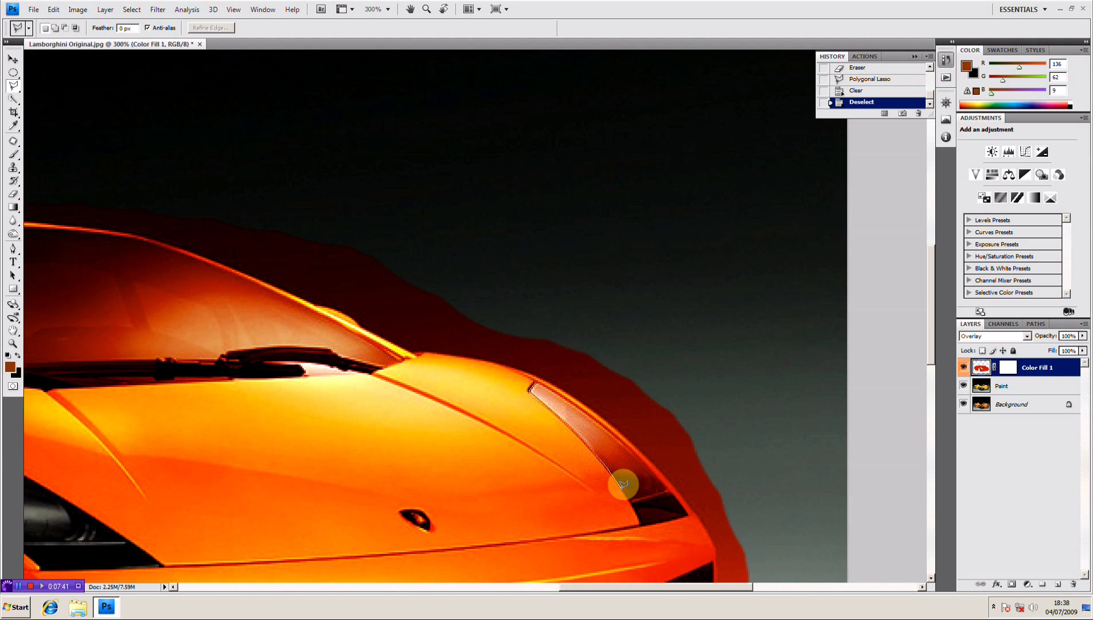
{"action": "left_click", "coordinate": [641, 522]}
{"action": "left_click", "coordinate": [538, 379]}
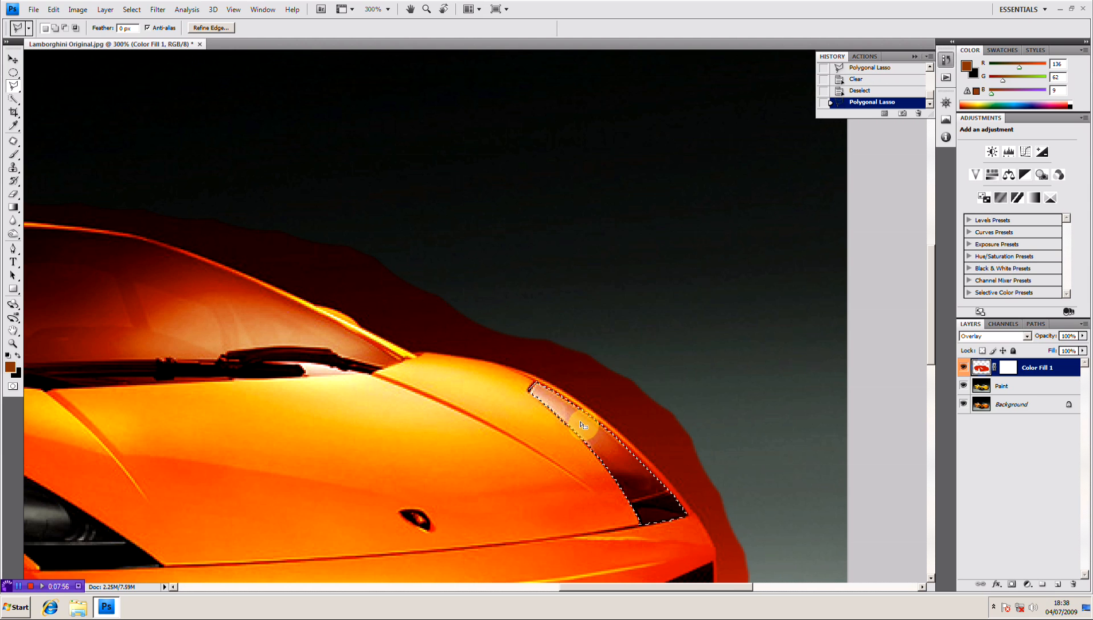
{"action": "key", "text": "Delete"}
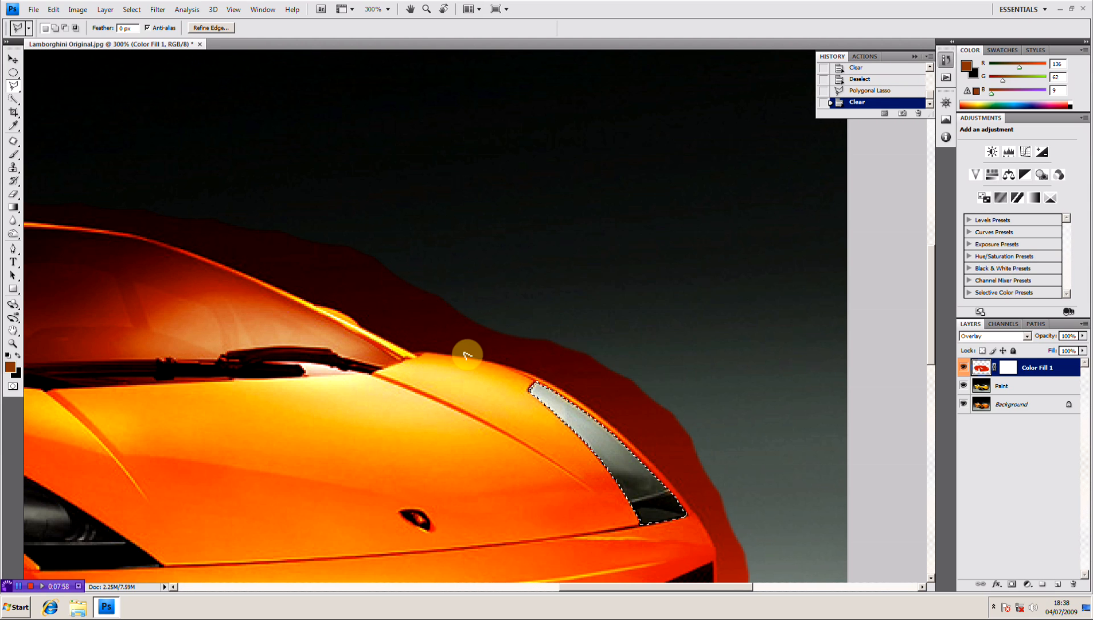
Step: Outline the tall side vent behind the front bumper corner with the Polygonal Lasso, clear the red fill inside it and deselect
{"action": "left_click_drag", "start_coordinate": [199, 447], "coordinate": [339, 395]}
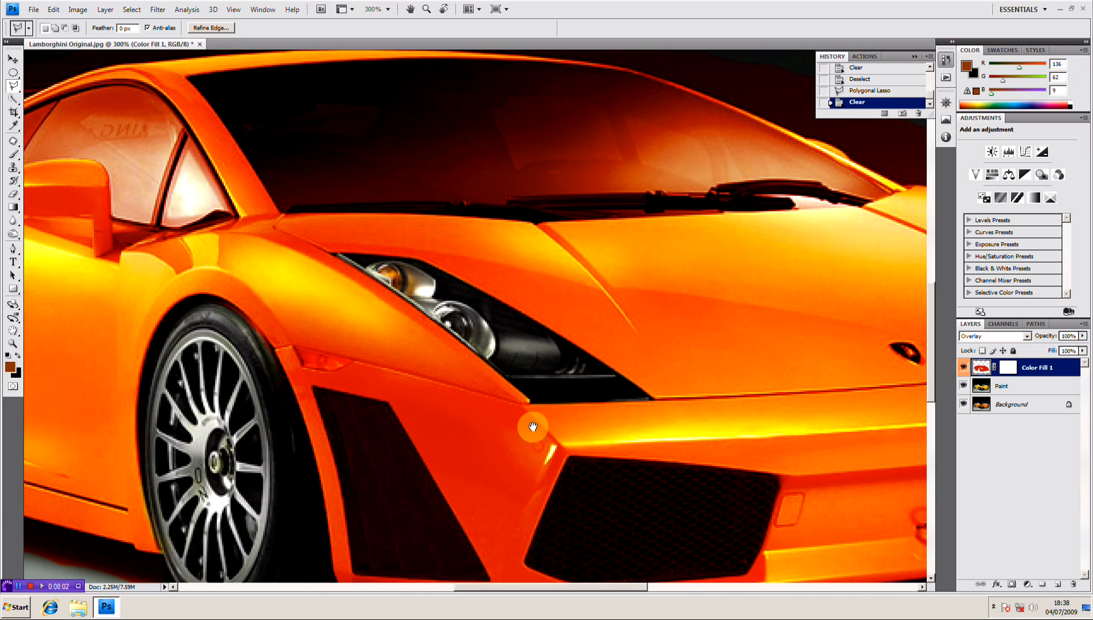
{"action": "left_click_drag", "start_coordinate": [538, 448], "coordinate": [529, 403]}
{"action": "left_click", "coordinate": [461, 408]}
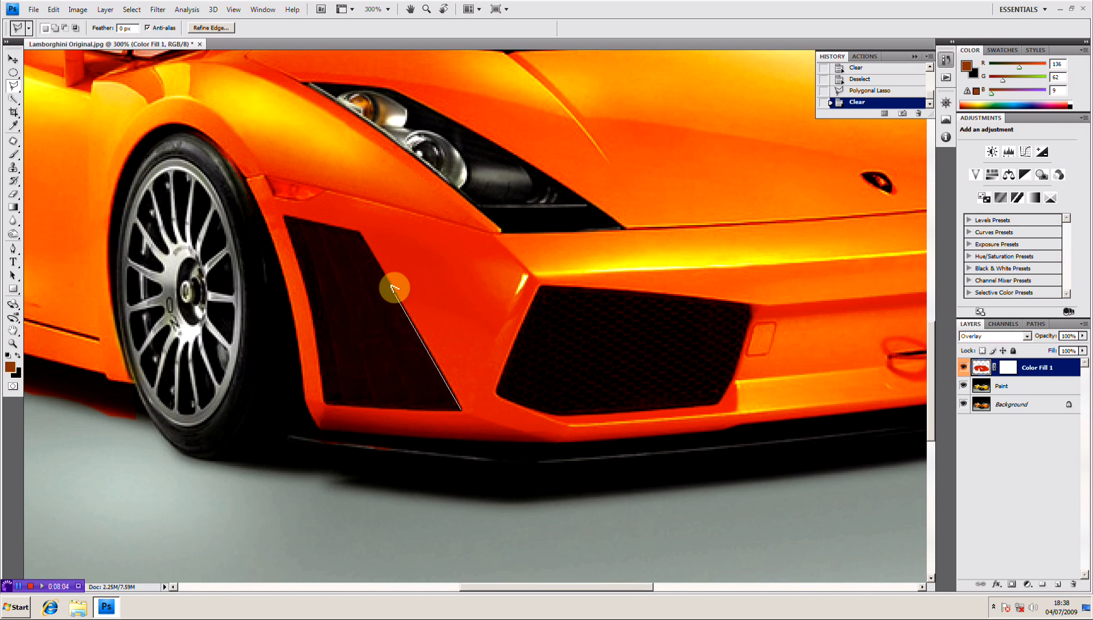
{"action": "left_click", "coordinate": [361, 231]}
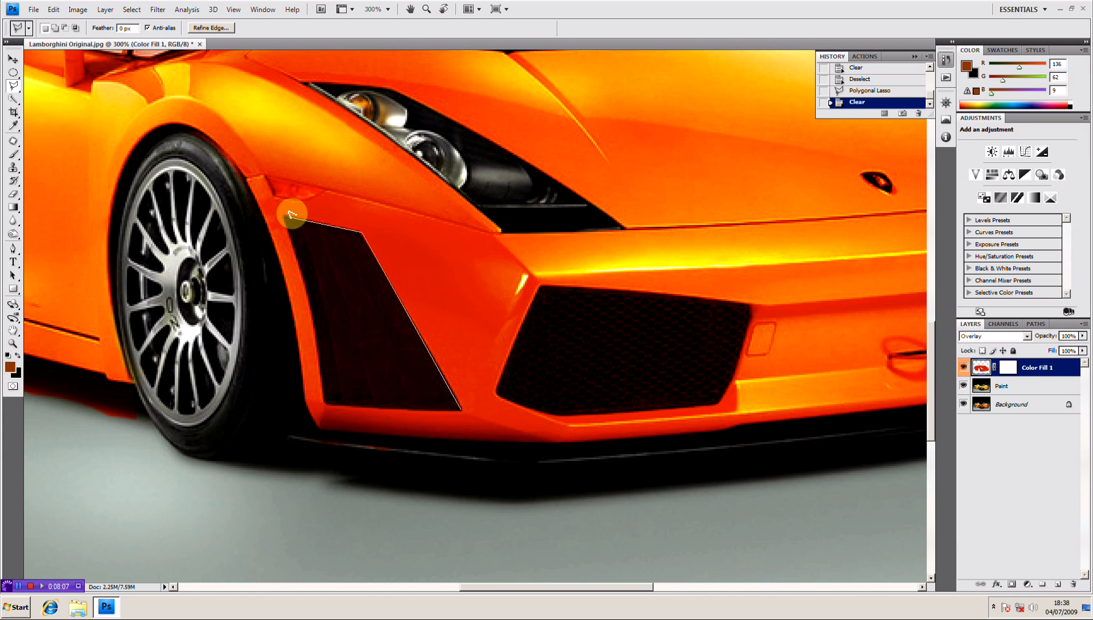
{"action": "left_click", "coordinate": [285, 217]}
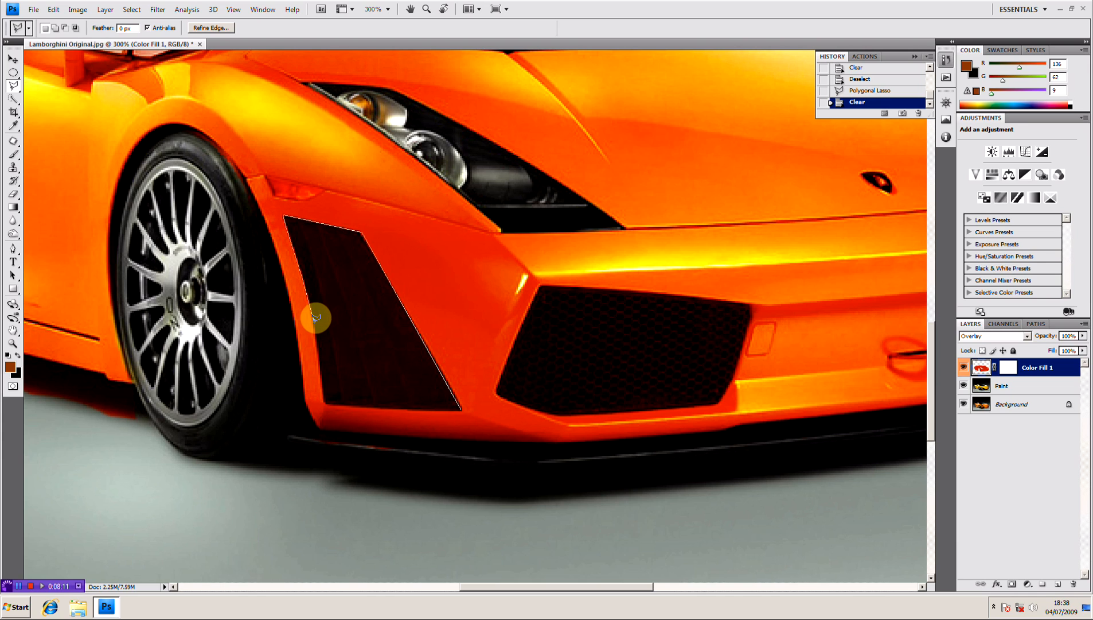
{"action": "left_click", "coordinate": [326, 403]}
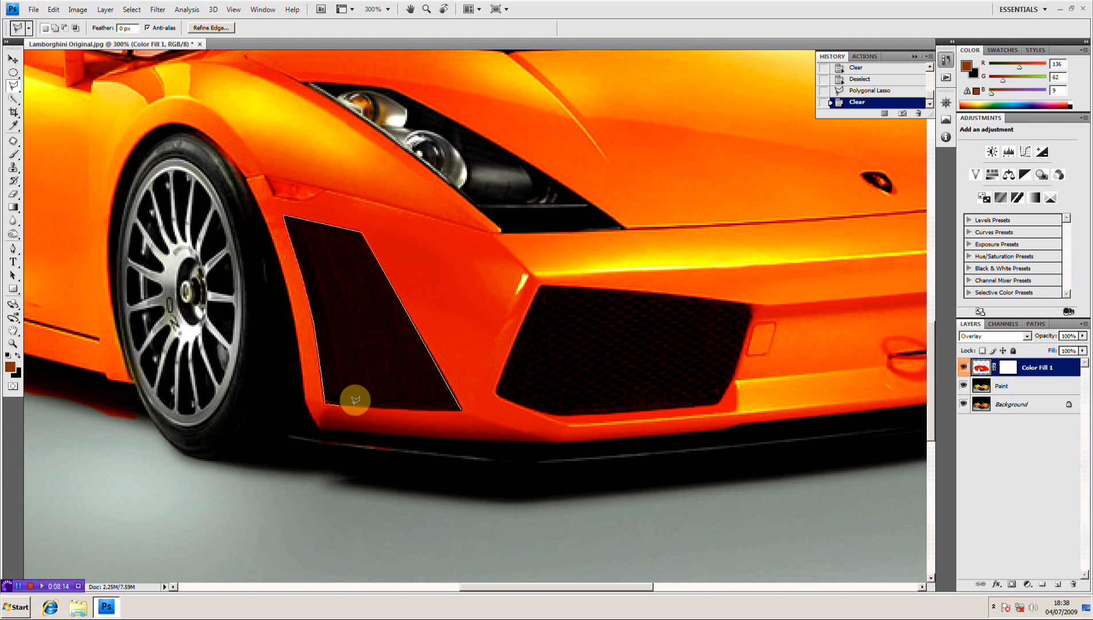
{"action": "double_click", "coordinate": [463, 408]}
{"action": "key", "text": "Delete"}
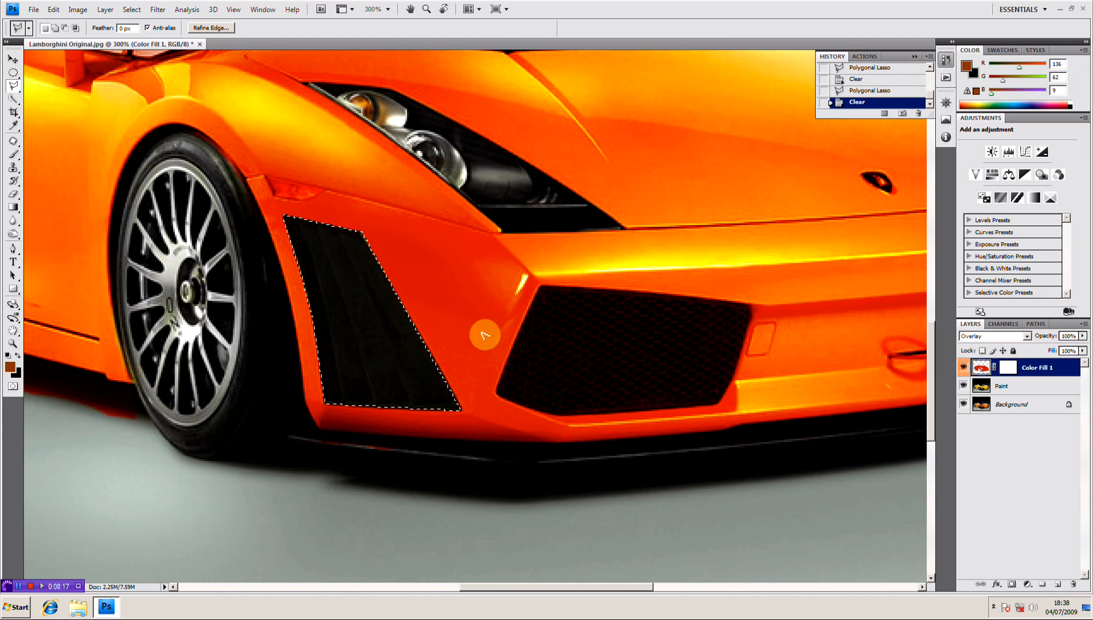
{"action": "right_click", "coordinate": [382, 330]}
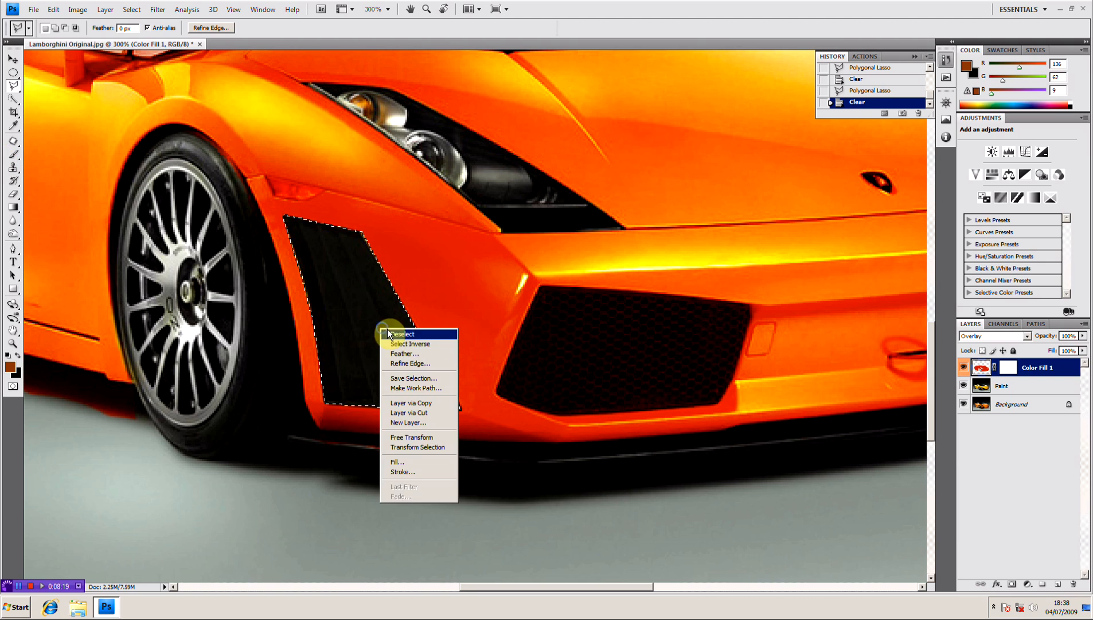
{"action": "left_click", "coordinate": [452, 334]}
Step: Erase the red fill from the windscreen with the Eraser, reducing the brush to 25 px and to 10 px along the edges
{"action": "key", "text": "ctrl+minus"}
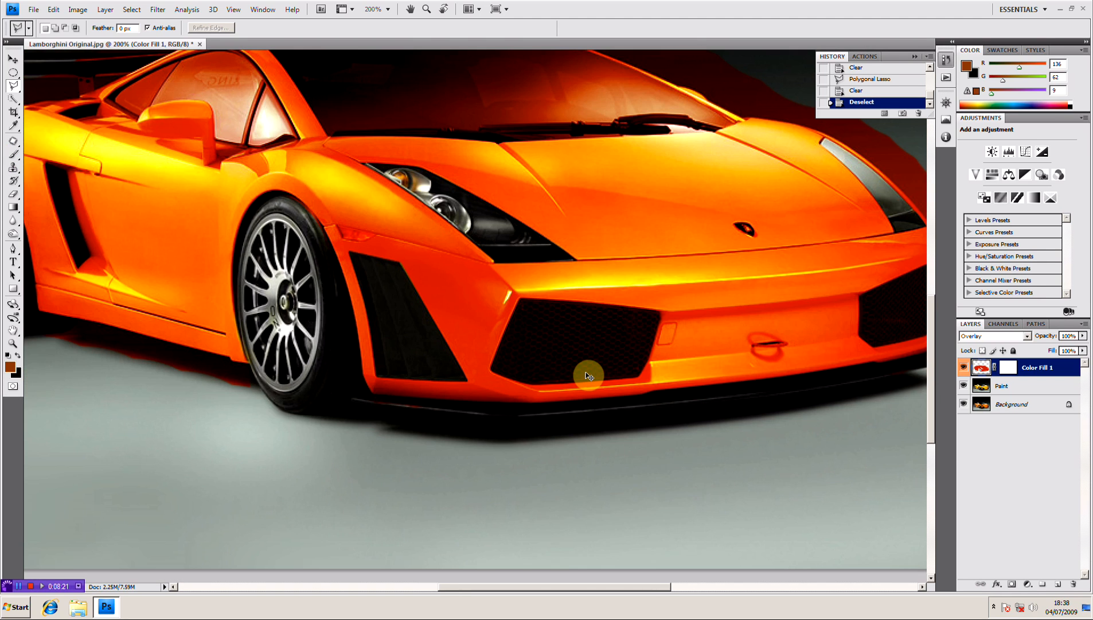
{"action": "key", "text": "ctrl+minus"}
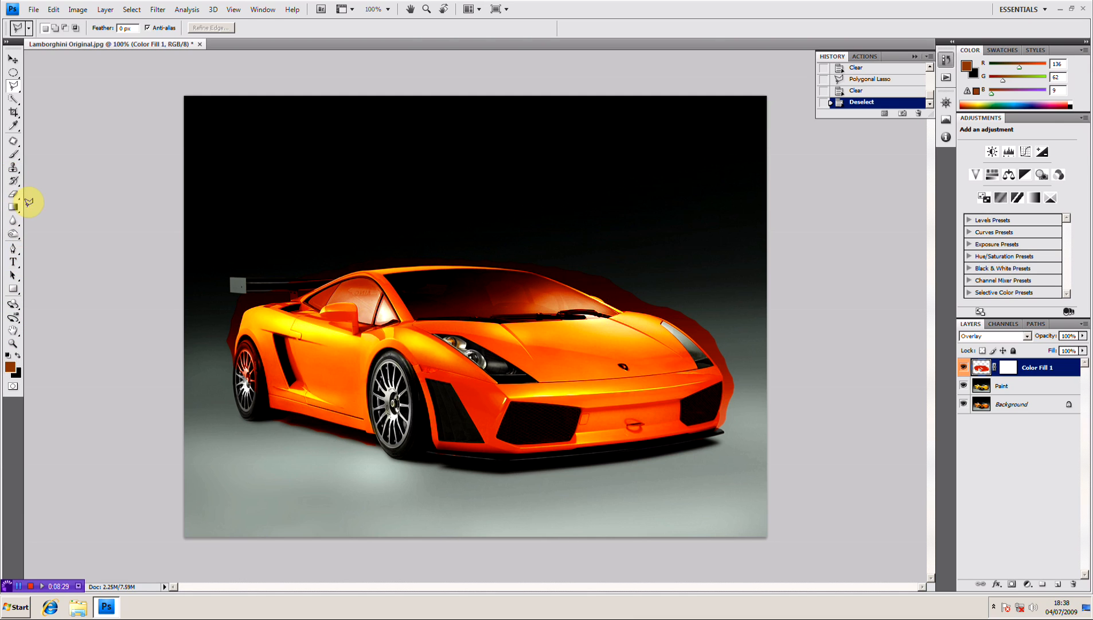
{"action": "key", "text": "e"}
{"action": "mouse_move", "coordinate": [492, 295]}
{"action": "left_mouse_down"}
{"action": "mouse_move", "coordinate": [469, 304]}
{"action": "mouse_move", "coordinate": [587, 309]}
{"action": "mouse_move", "coordinate": [421, 310]}
{"action": "mouse_move", "coordinate": [401, 282]}
{"action": "mouse_move", "coordinate": [432, 303]}
{"action": "mouse_move", "coordinate": [427, 287]}
{"action": "mouse_move", "coordinate": [478, 278]}
{"action": "mouse_move", "coordinate": [566, 303]}
{"action": "left_mouse_up"}
{"action": "key", "text": "bracketleft"}
{"action": "key", "text": "bracketleft"}
{"action": "left_click", "coordinate": [522, 290]}
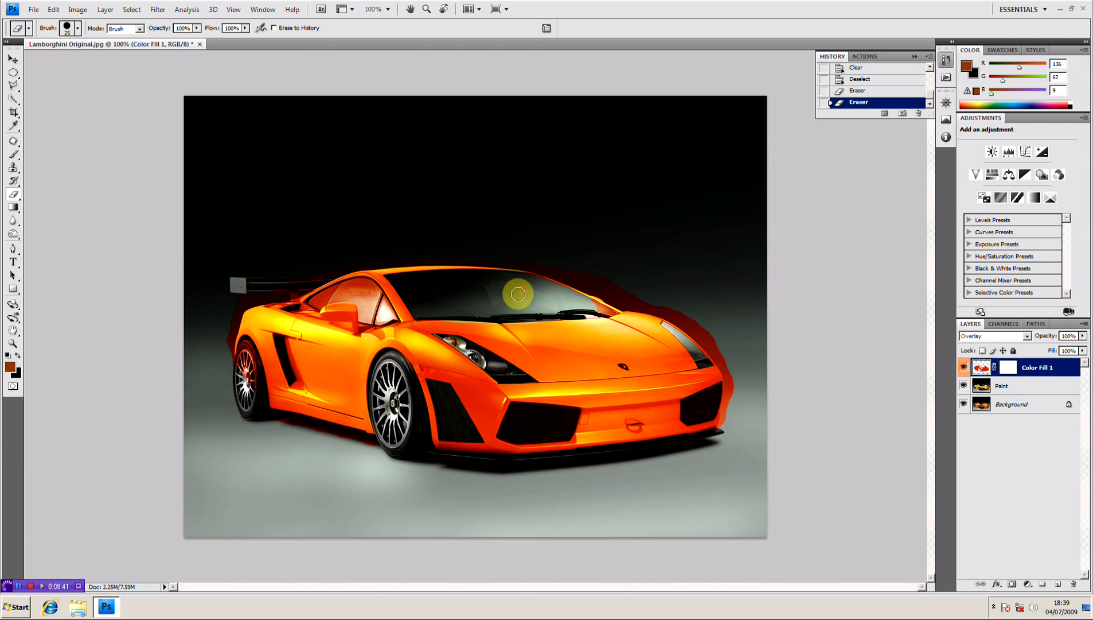
{"action": "left_click", "coordinate": [471, 307]}
{"action": "key", "text": "bracketleft"}
{"action": "key", "text": "bracketleft"}
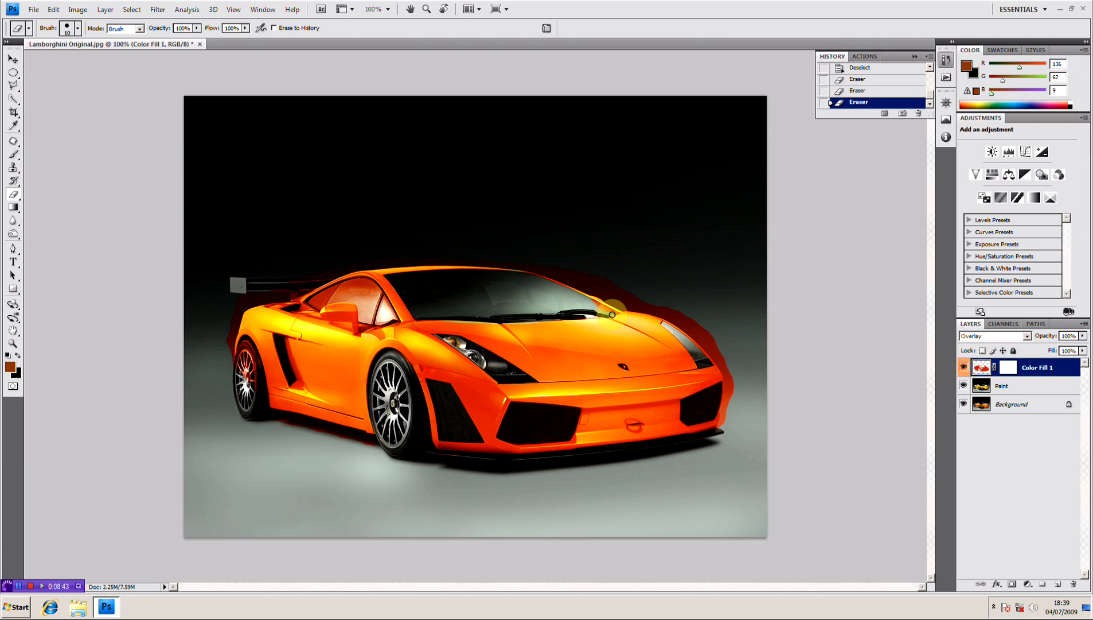
{"action": "mouse_move", "coordinate": [612, 315]}
{"action": "left_mouse_down"}
{"action": "mouse_move", "coordinate": [537, 280]}
{"action": "mouse_move", "coordinate": [485, 290]}
{"action": "left_mouse_up"}
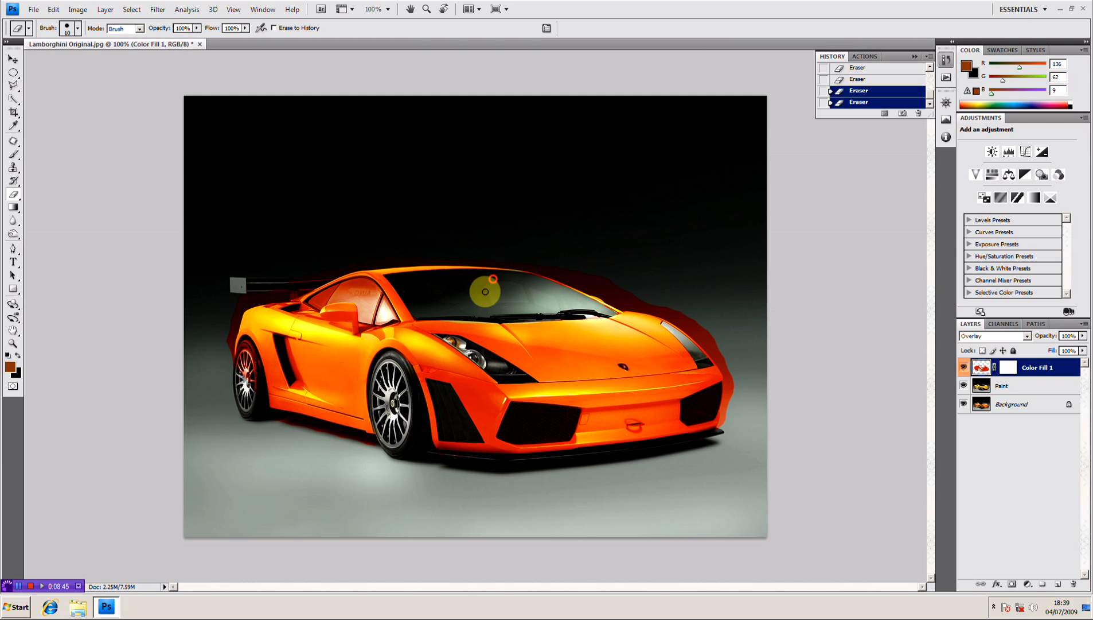
Step: Erase the red fill from the side windows, reducing the eraser from 10 px to 7 px
{"action": "mouse_move", "coordinate": [351, 296]}
{"action": "left_mouse_down"}
{"action": "mouse_move", "coordinate": [394, 319]}
{"action": "mouse_move", "coordinate": [370, 282]}
{"action": "mouse_move", "coordinate": [313, 298]}
{"action": "left_mouse_up"}
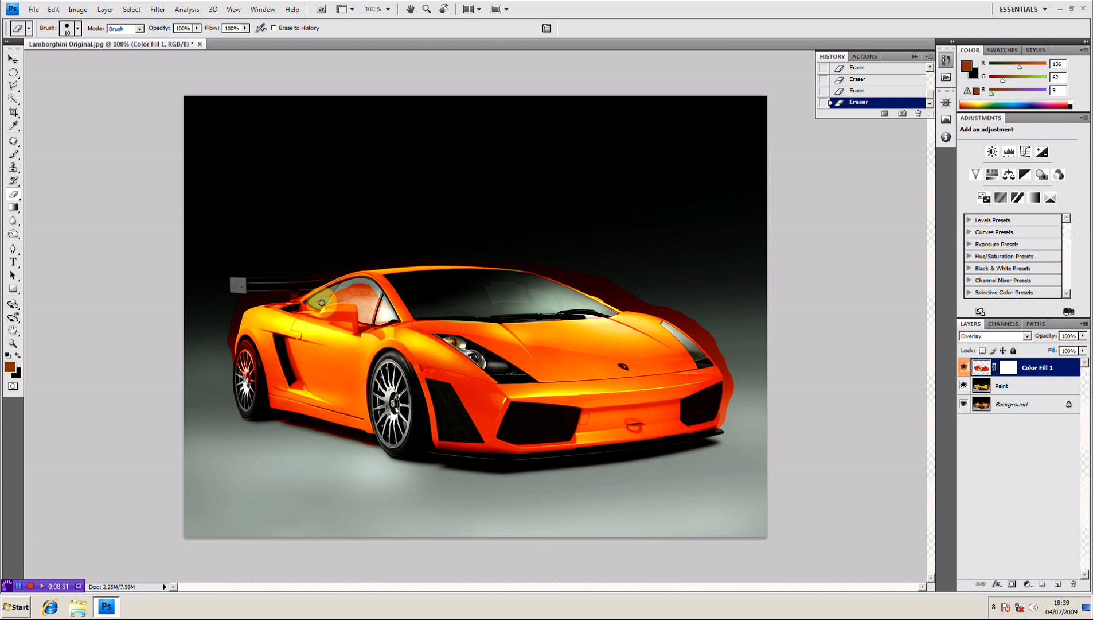
{"action": "mouse_move", "coordinate": [323, 303]}
{"action": "left_mouse_down"}
{"action": "mouse_move", "coordinate": [349, 292]}
{"action": "mouse_move", "coordinate": [330, 302]}
{"action": "mouse_move", "coordinate": [395, 320]}
{"action": "mouse_move", "coordinate": [375, 300]}
{"action": "mouse_move", "coordinate": [377, 314]}
{"action": "mouse_move", "coordinate": [380, 298]}
{"action": "mouse_move", "coordinate": [362, 314]}
{"action": "mouse_move", "coordinate": [367, 288]}
{"action": "mouse_move", "coordinate": [372, 297]}
{"action": "mouse_move", "coordinate": [363, 287]}
{"action": "mouse_move", "coordinate": [374, 300]}
{"action": "mouse_move", "coordinate": [363, 314]}
{"action": "mouse_move", "coordinate": [362, 285]}
{"action": "mouse_move", "coordinate": [335, 293]}
{"action": "mouse_move", "coordinate": [368, 284]}
{"action": "left_mouse_up"}
{"action": "key", "text": "bracketleft"}
{"action": "key", "text": "bracketleft"}
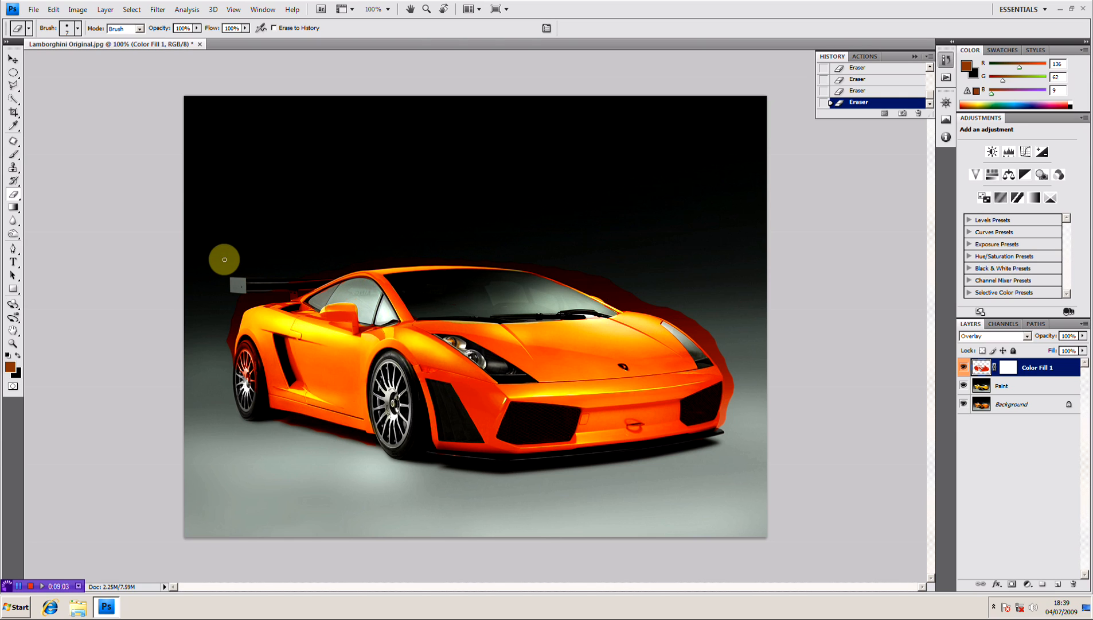
Step: Erase the remaining red fill from the backdrop around the car's outline and the rear wing with a 30 px eraser
{"action": "key", "text": "bracketright"}
{"action": "key", "text": "bracketright"}
{"action": "key", "text": "bracketright"}
{"action": "key", "text": "bracketright"}
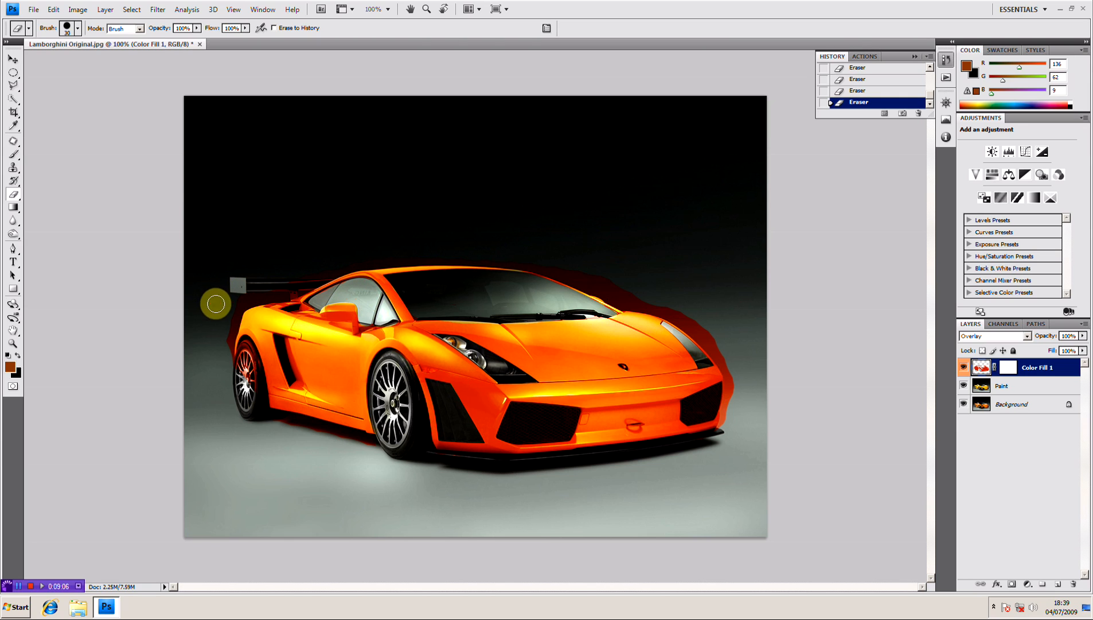
{"action": "mouse_move", "coordinate": [217, 309]}
{"action": "left_mouse_down"}
{"action": "mouse_move", "coordinate": [225, 352]}
{"action": "mouse_move", "coordinate": [245, 292]}
{"action": "mouse_move", "coordinate": [288, 288]}
{"action": "mouse_move", "coordinate": [249, 295]}
{"action": "mouse_move", "coordinate": [225, 326]}
{"action": "mouse_move", "coordinate": [231, 374]}
{"action": "mouse_move", "coordinate": [244, 350]}
{"action": "mouse_move", "coordinate": [257, 401]}
{"action": "mouse_move", "coordinate": [242, 338]}
{"action": "mouse_move", "coordinate": [250, 293]}
{"action": "mouse_move", "coordinate": [387, 260]}
{"action": "mouse_move", "coordinate": [531, 260]}
{"action": "mouse_move", "coordinate": [620, 300]}
{"action": "mouse_move", "coordinate": [598, 277]}
{"action": "mouse_move", "coordinate": [616, 297]}
{"action": "mouse_move", "coordinate": [695, 322]}
{"action": "mouse_move", "coordinate": [681, 315]}
{"action": "mouse_move", "coordinate": [729, 365]}
{"action": "mouse_move", "coordinate": [728, 437]}
{"action": "mouse_move", "coordinate": [525, 486]}
{"action": "left_mouse_up"}
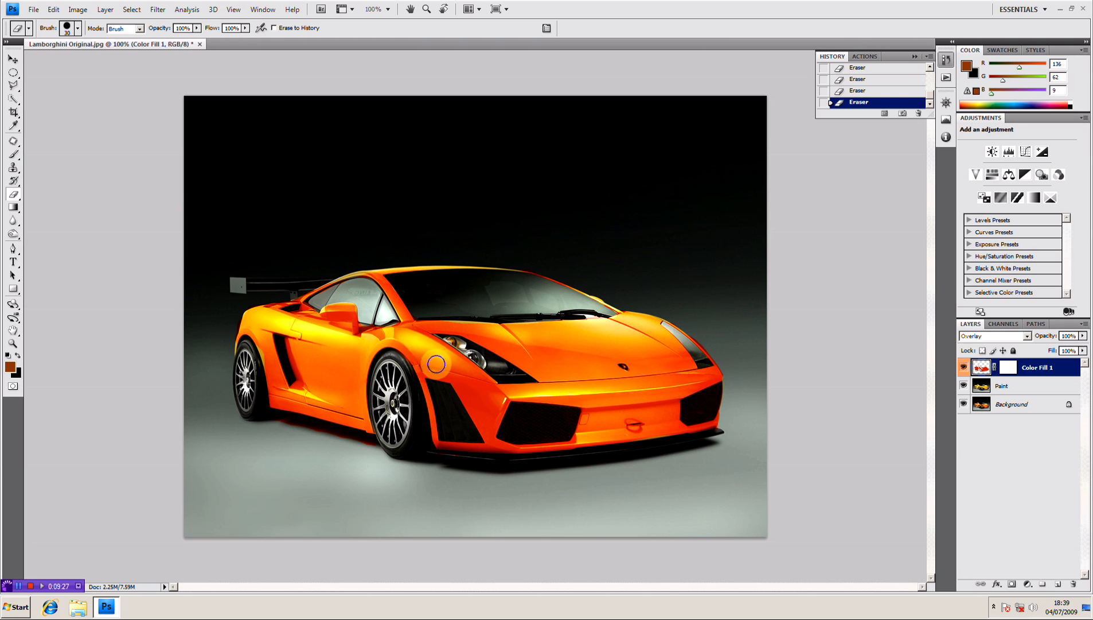
Step: Erase the red fill from the front indicator light with a smaller eraser
{"action": "key", "text": "bracketleft"}
{"action": "key", "text": "bracketleft"}
{"action": "key", "text": "bracketleft"}
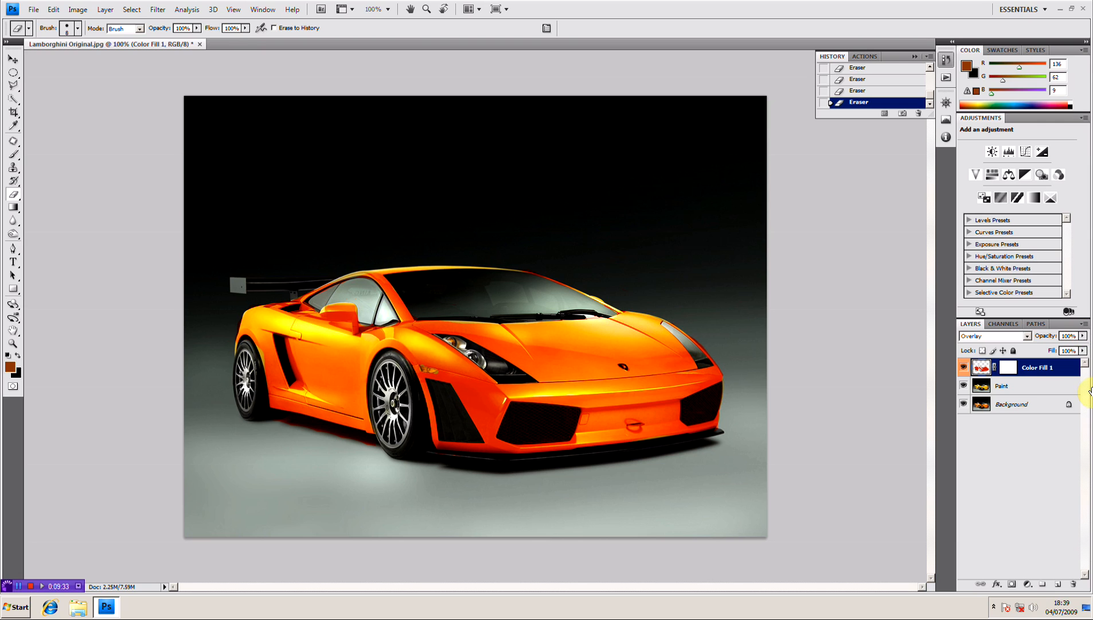
Step: Hide the Color Fill 1 and Paint layers to view the original car, and show both again
{"action": "left_click", "coordinate": [965, 369]}
{"action": "left_click", "coordinate": [965, 387]}
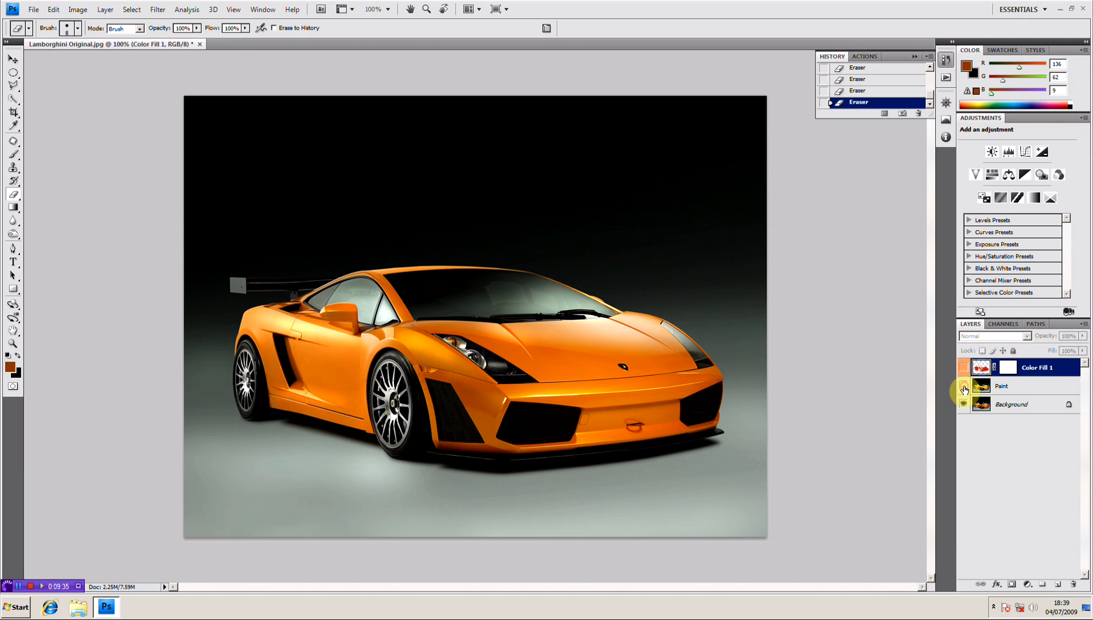
{"action": "left_click", "coordinate": [965, 386]}
{"action": "left_click", "coordinate": [964, 369]}
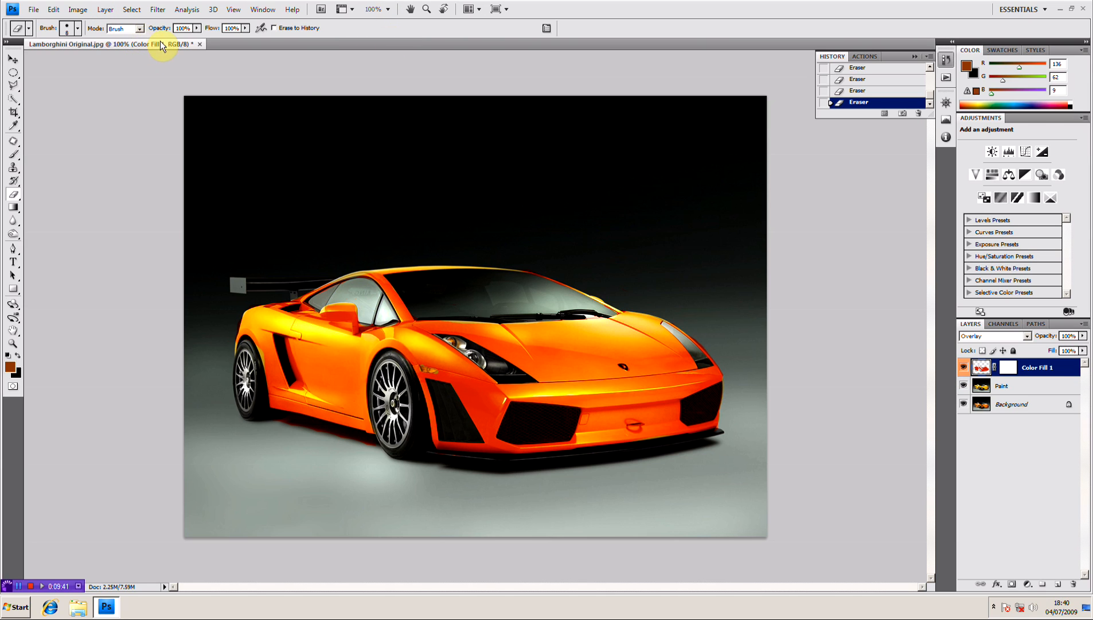
Step: Add 16.57% Uniform, Monochromatic noise to the Color Fill 1 layer
{"action": "left_click", "coordinate": [157, 11]}
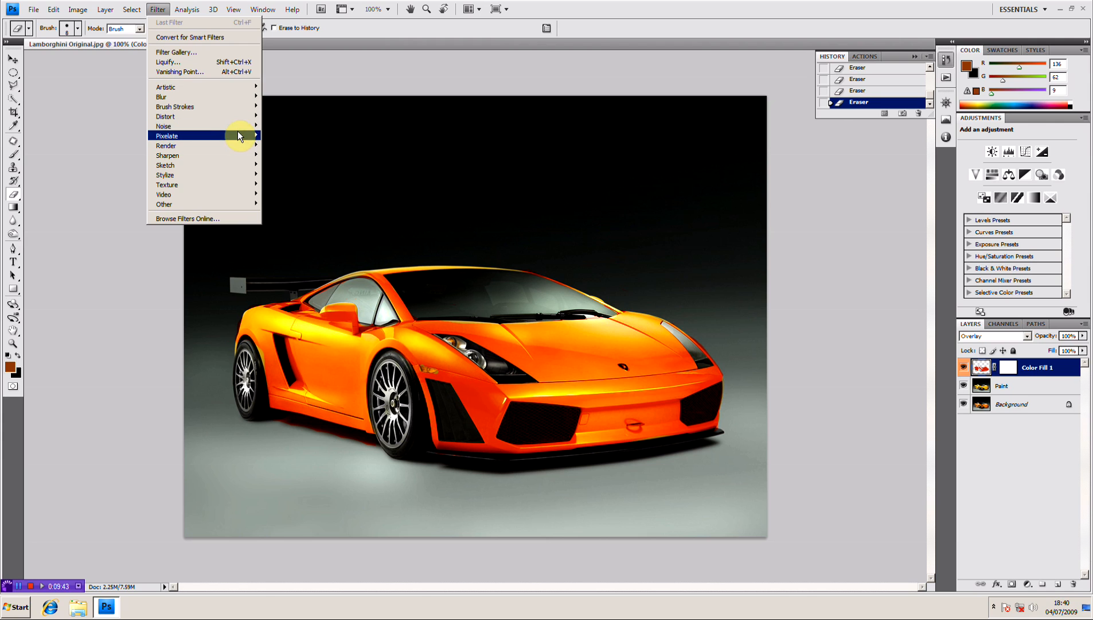
{"action": "left_click", "coordinate": [283, 126]}
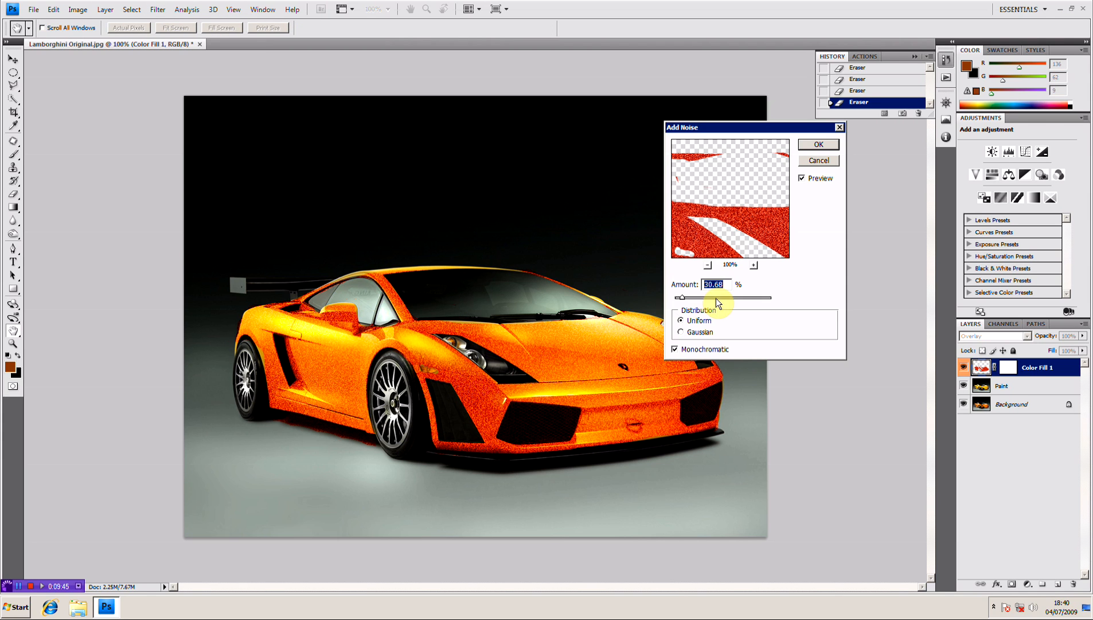
{"action": "left_click_drag", "start_coordinate": [681, 296], "coordinate": [679, 297]}
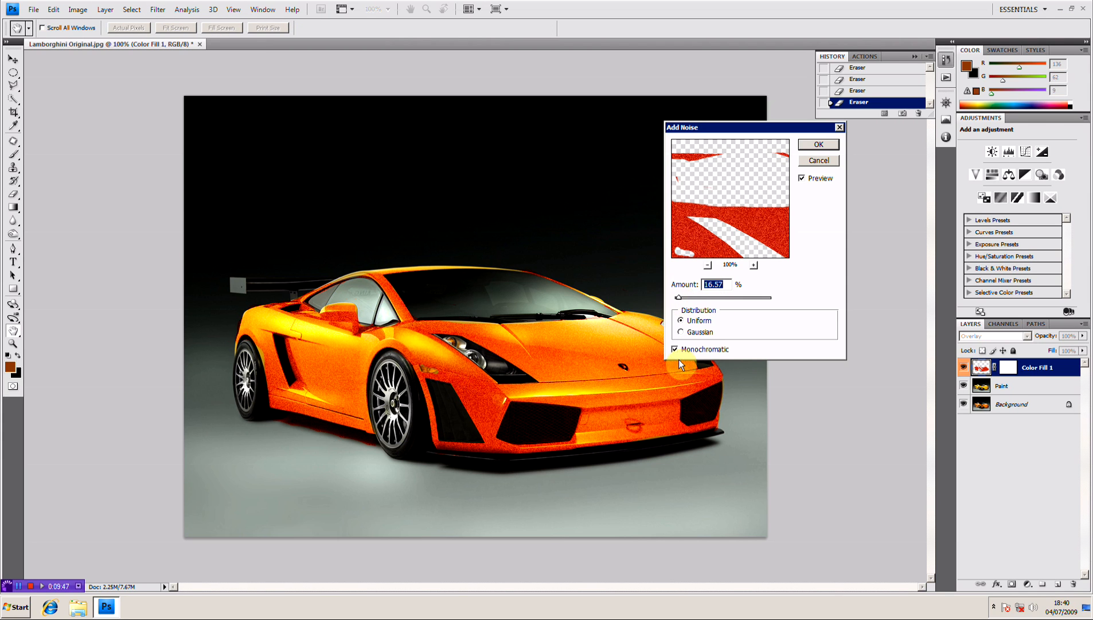
{"action": "left_click", "coordinate": [681, 331]}
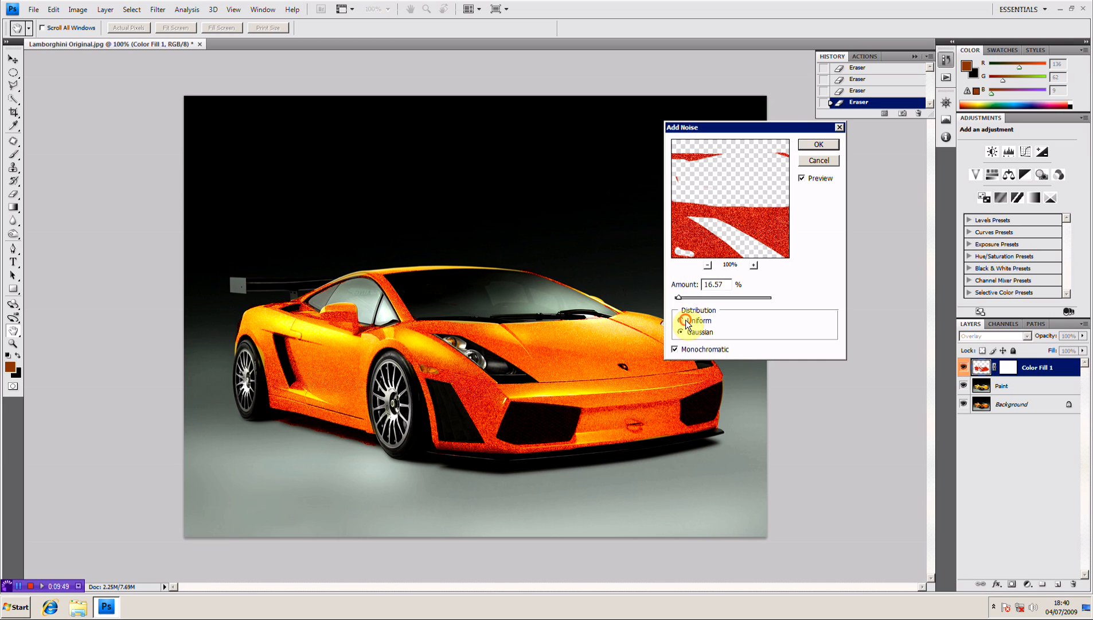
{"action": "left_click", "coordinate": [685, 321]}
{"action": "left_click", "coordinate": [809, 145]}
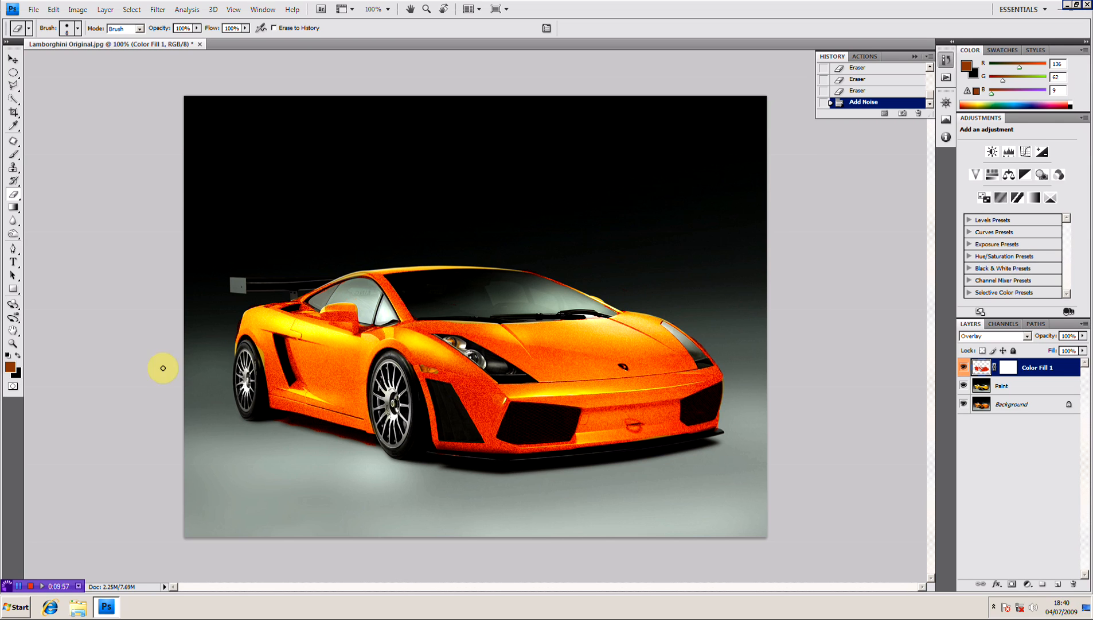
Step: Compare the noisy recolour with the original by toggling the visibility of the layers, leaving all of them shown
{"action": "left_click", "coordinate": [963, 385]}
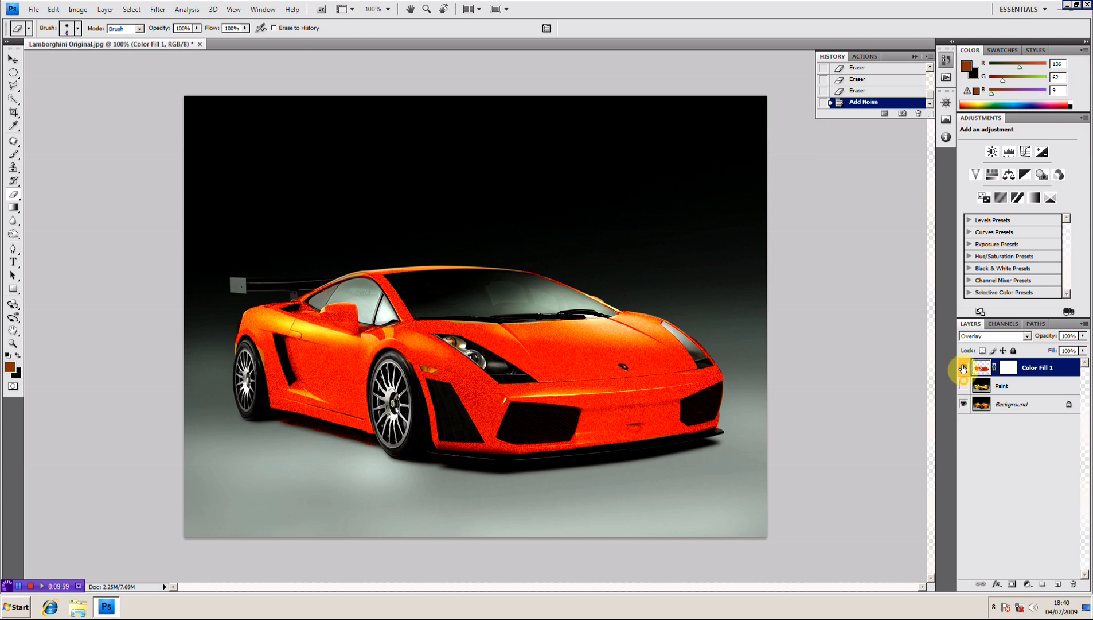
{"action": "left_click", "coordinate": [963, 367]}
{"action": "left_click", "coordinate": [965, 405]}
{"action": "left_click", "coordinate": [965, 404]}
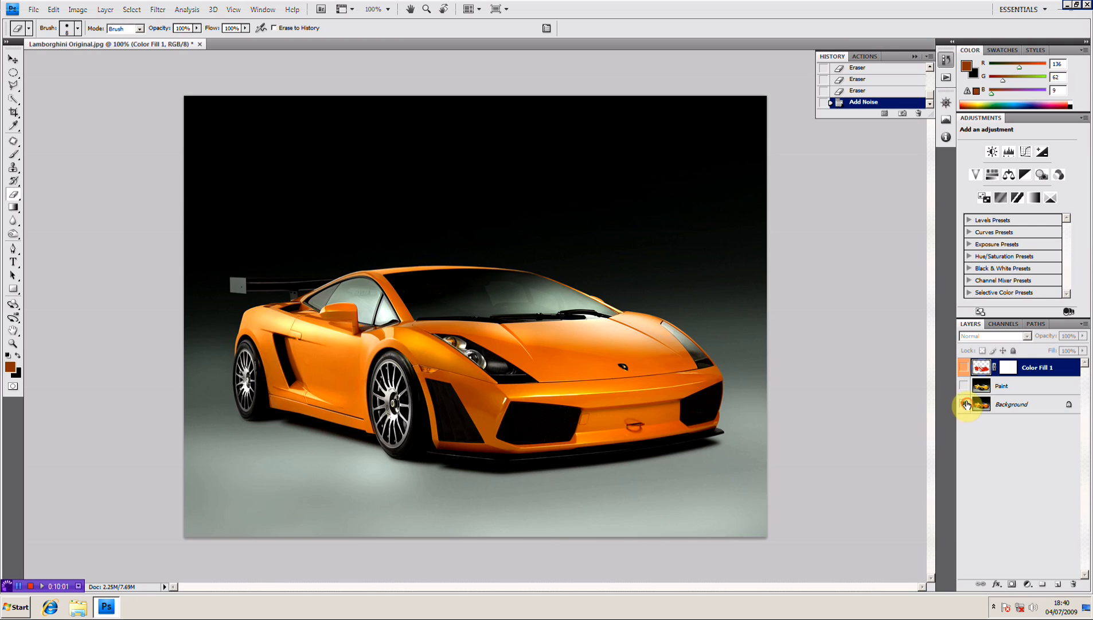
{"action": "left_click", "coordinate": [964, 385]}
{"action": "left_click", "coordinate": [964, 367]}
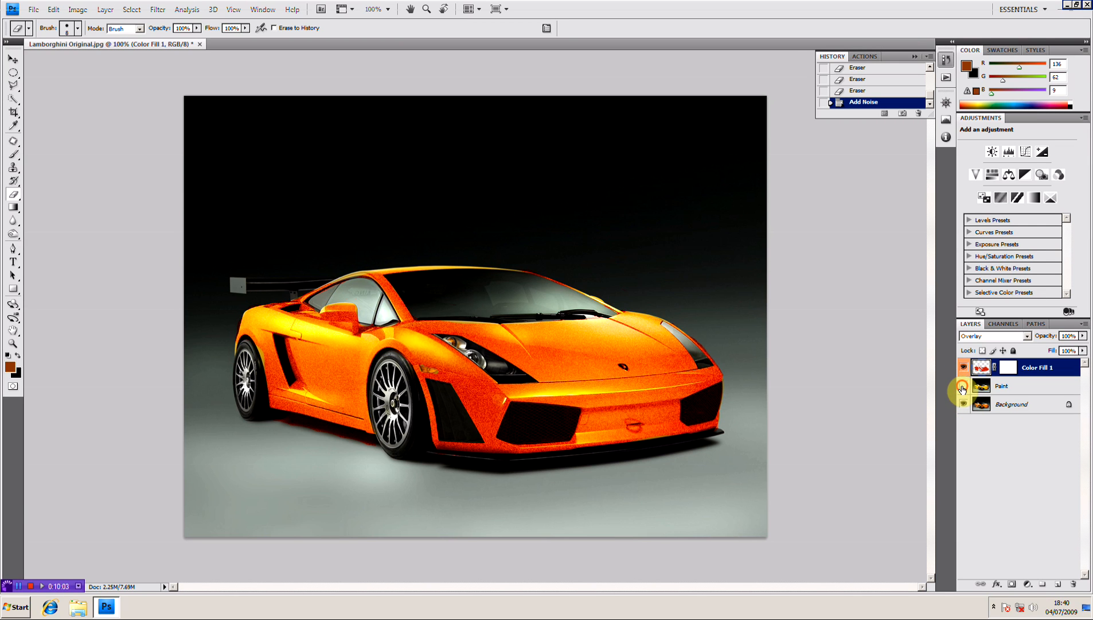
{"action": "left_click", "coordinate": [964, 387]}
{"action": "left_click", "coordinate": [964, 369]}
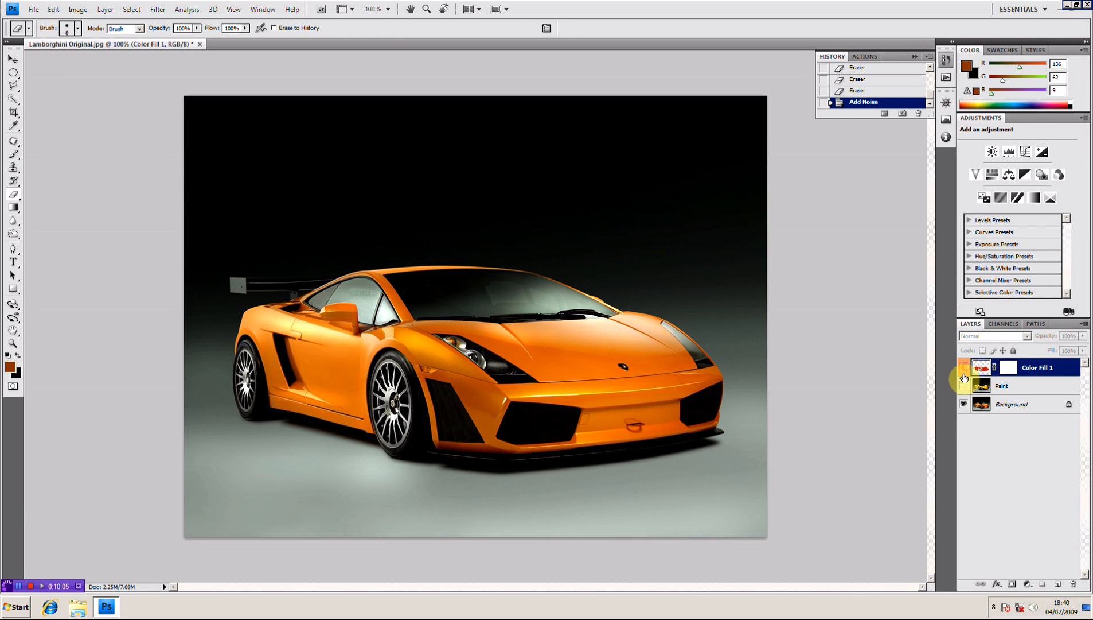
{"action": "left_click", "coordinate": [963, 386]}
{"action": "left_click", "coordinate": [964, 367]}
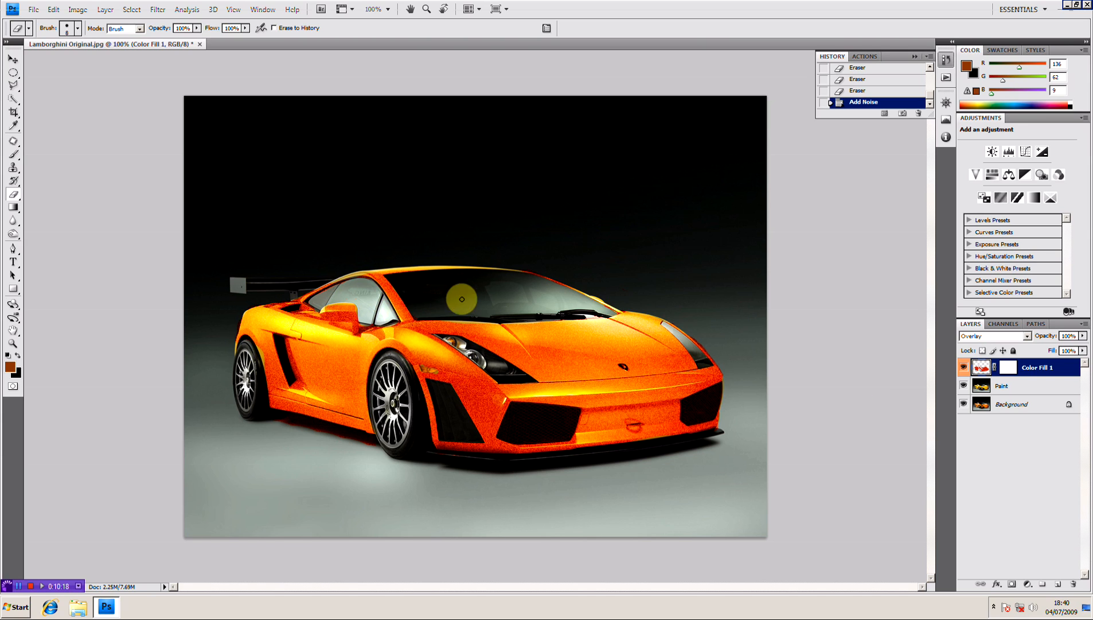
Step: Hide the Color Fill 1 layer and erase the Paint layer diagonally over the far front corner with a 60 px eraser
{"action": "left_click", "coordinate": [964, 367]}
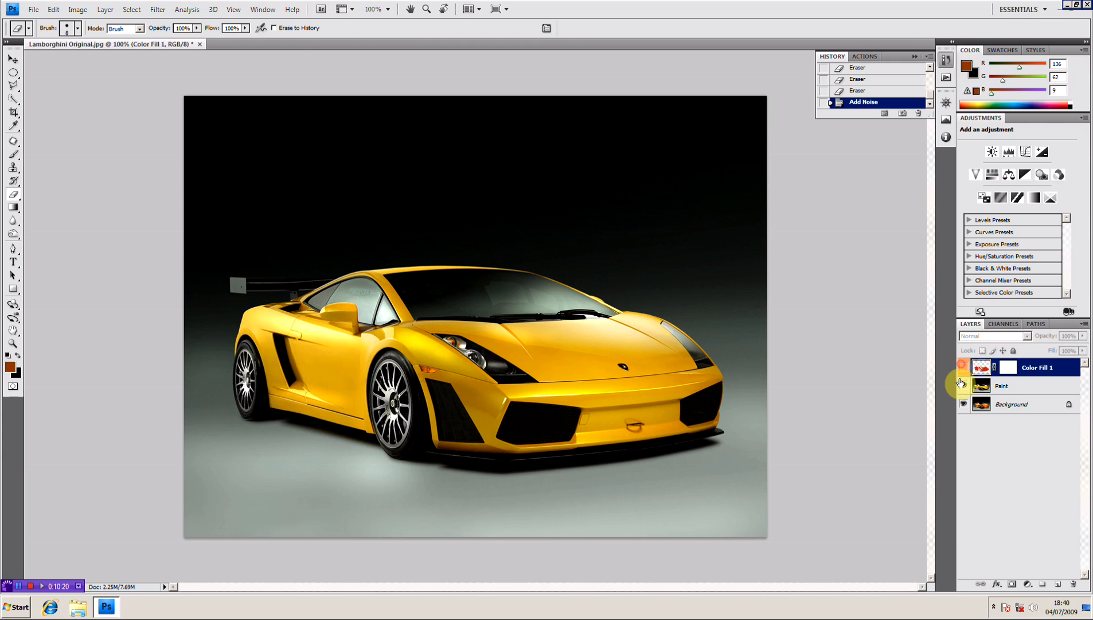
{"action": "left_click", "coordinate": [1061, 385]}
{"action": "key", "text": "bracketright"}
{"action": "key", "text": "bracketright"}
{"action": "key", "text": "bracketright"}
{"action": "key", "text": "bracketright"}
{"action": "key", "text": "bracketright"}
{"action": "key", "text": "bracketright"}
{"action": "key", "text": "bracketright"}
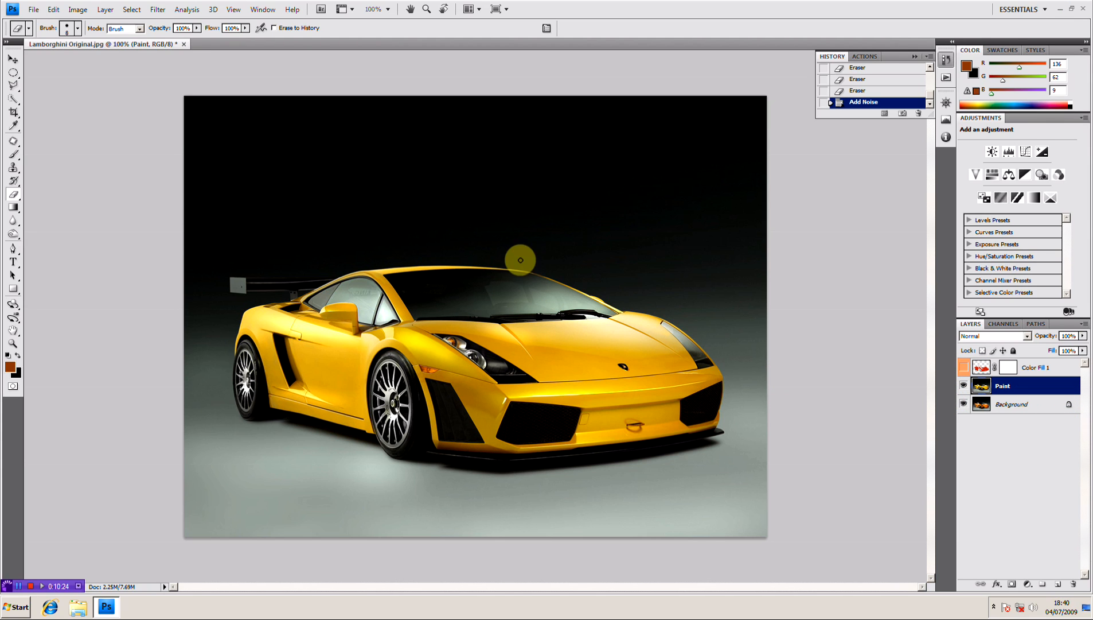
{"action": "left_click_drag", "start_coordinate": [711, 283], "coordinate": [631, 439]}
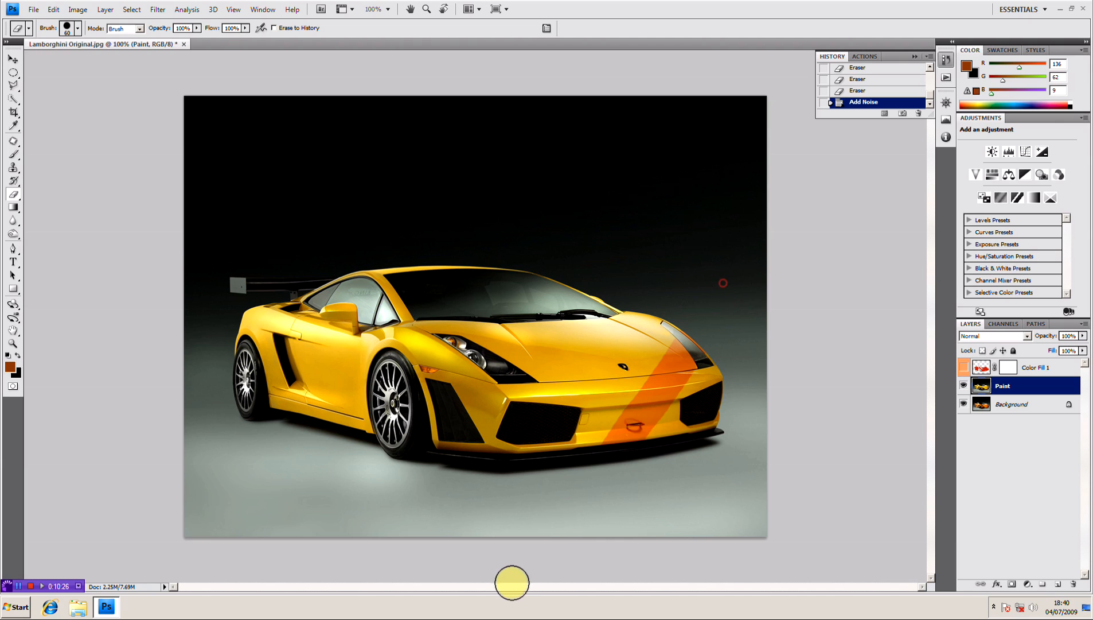
{"action": "mouse_move", "coordinate": [636, 242]}
{"action": "left_mouse_down"}
{"action": "mouse_move", "coordinate": [519, 545]}
{"action": "mouse_move", "coordinate": [665, 285]}
{"action": "mouse_move", "coordinate": [494, 481]}
{"action": "left_mouse_up"}
Step: Erase the Paint layer over the roof, rear bodywork and a diagonal bonnet stripe, and show the Color Fill 1 layer again
{"action": "mouse_move", "coordinate": [471, 166]}
{"action": "left_mouse_down"}
{"action": "mouse_move", "coordinate": [237, 459]}
{"action": "mouse_move", "coordinate": [500, 219]}
{"action": "left_mouse_up"}
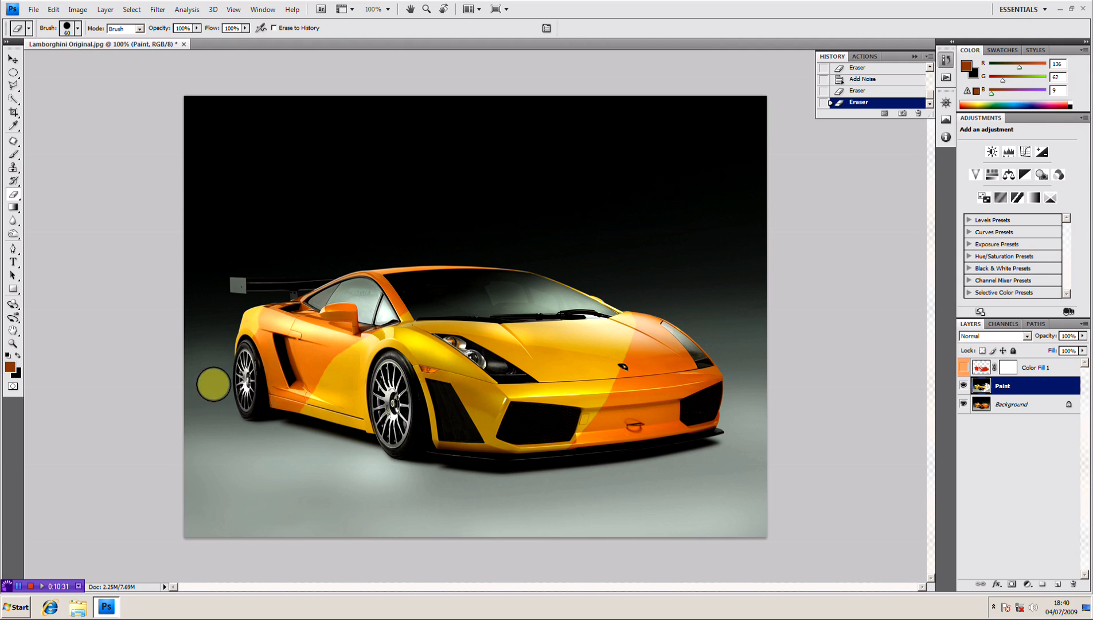
{"action": "left_click_drag", "start_coordinate": [213, 383], "coordinate": [274, 310]}
{"action": "mouse_move", "coordinate": [574, 222]}
{"action": "left_mouse_down"}
{"action": "mouse_move", "coordinate": [422, 418]}
{"action": "mouse_move", "coordinate": [564, 295]}
{"action": "mouse_move", "coordinate": [357, 550]}
{"action": "mouse_move", "coordinate": [341, 549]}
{"action": "left_mouse_up"}
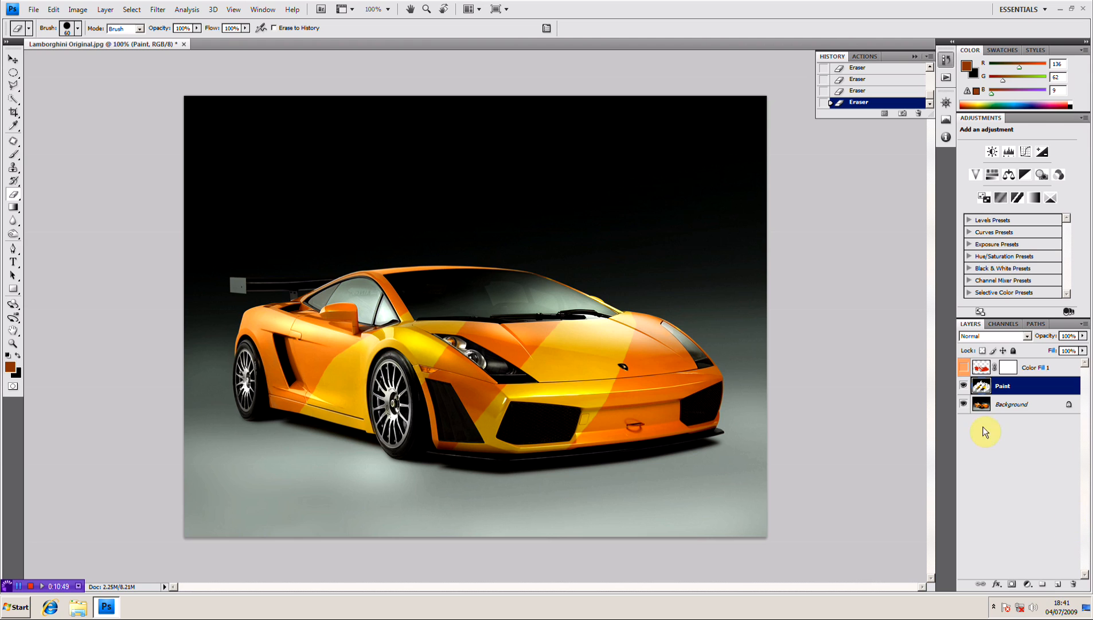
{"action": "left_click", "coordinate": [964, 368]}
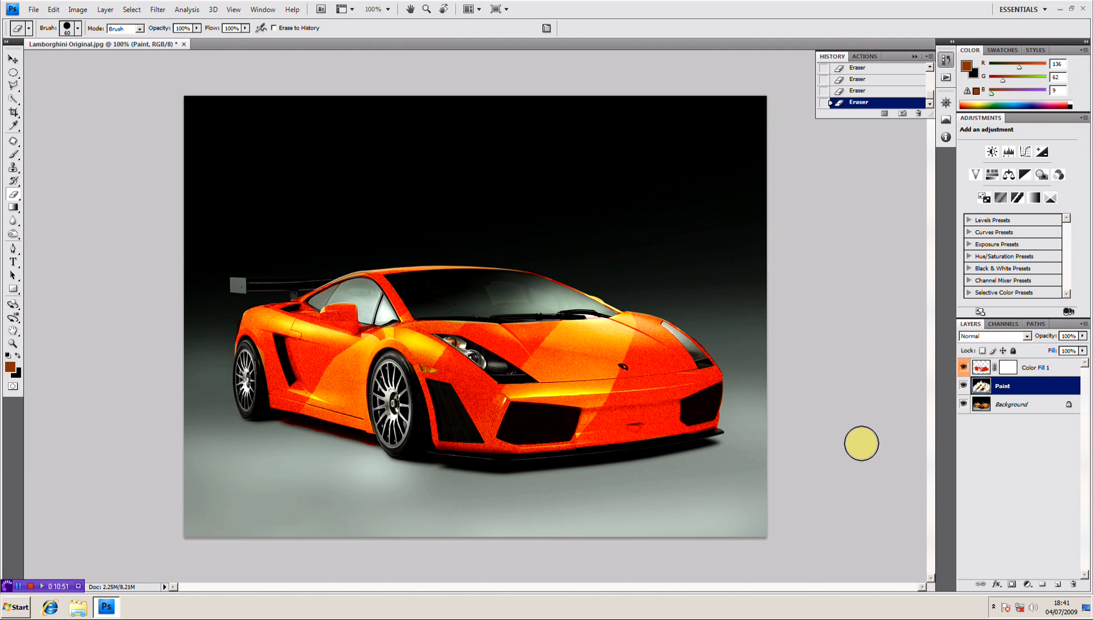